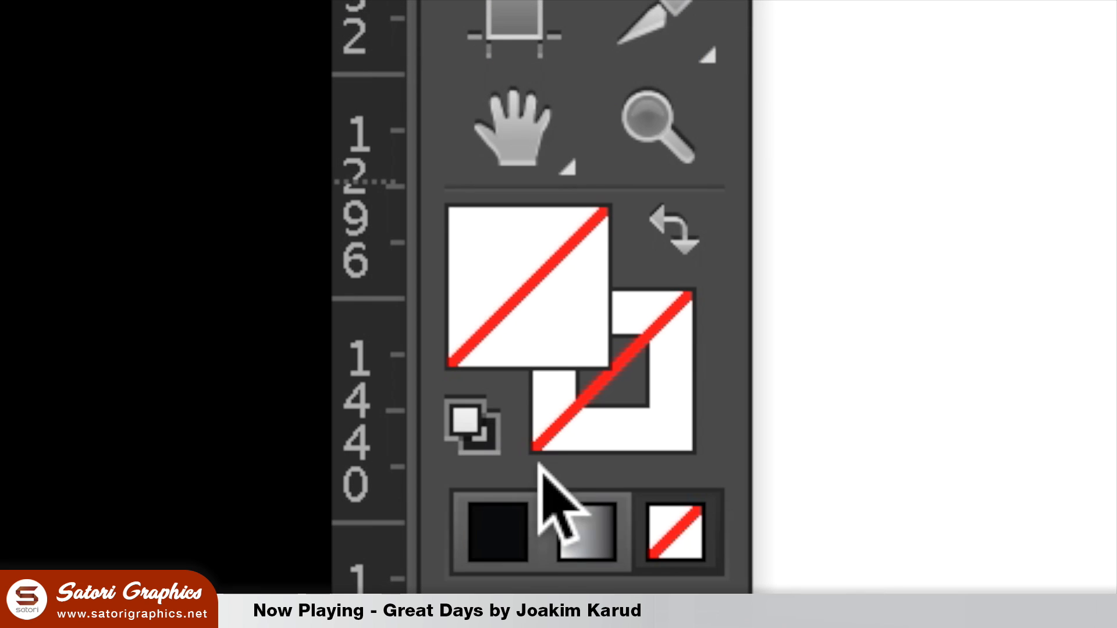
Step: Draw a circle about 570 px across with no fill and a black stroke
click(515, 527)
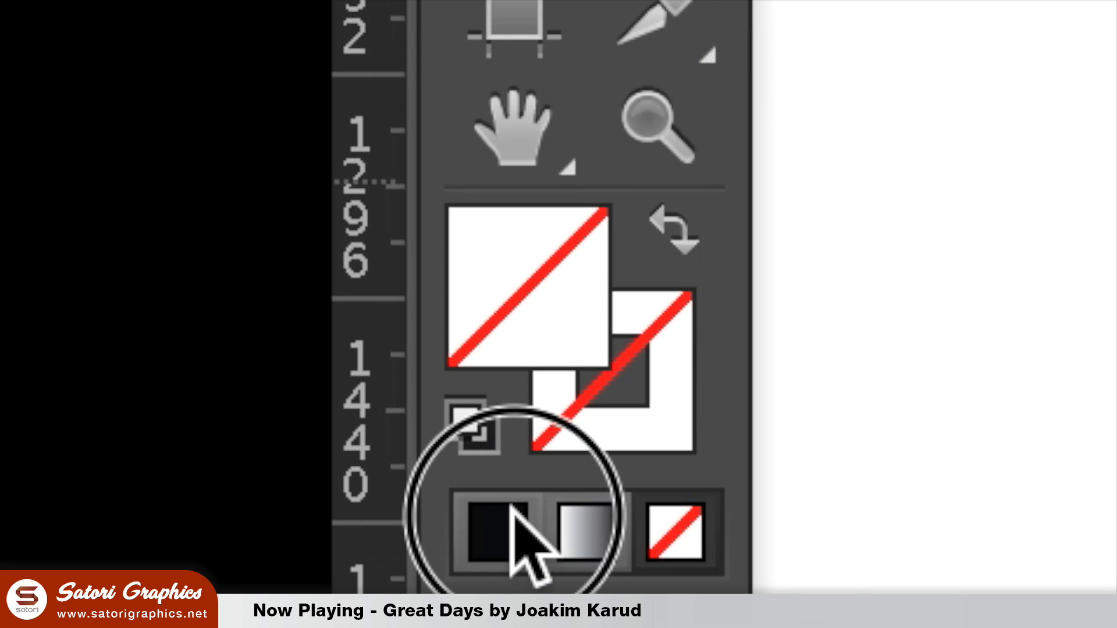
click(692, 217)
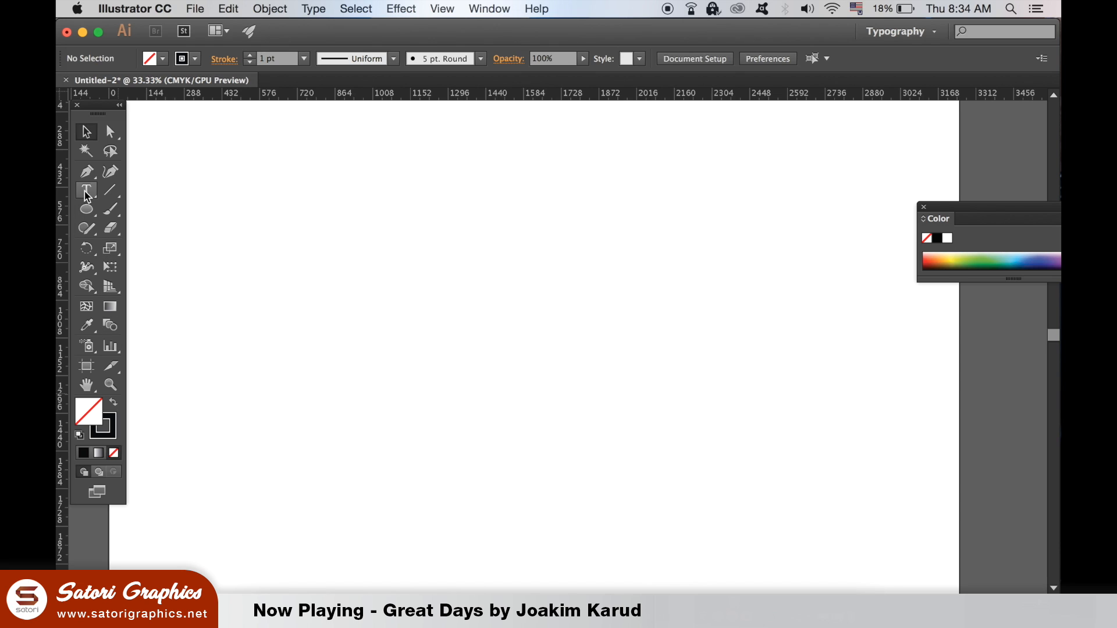
click(85, 217)
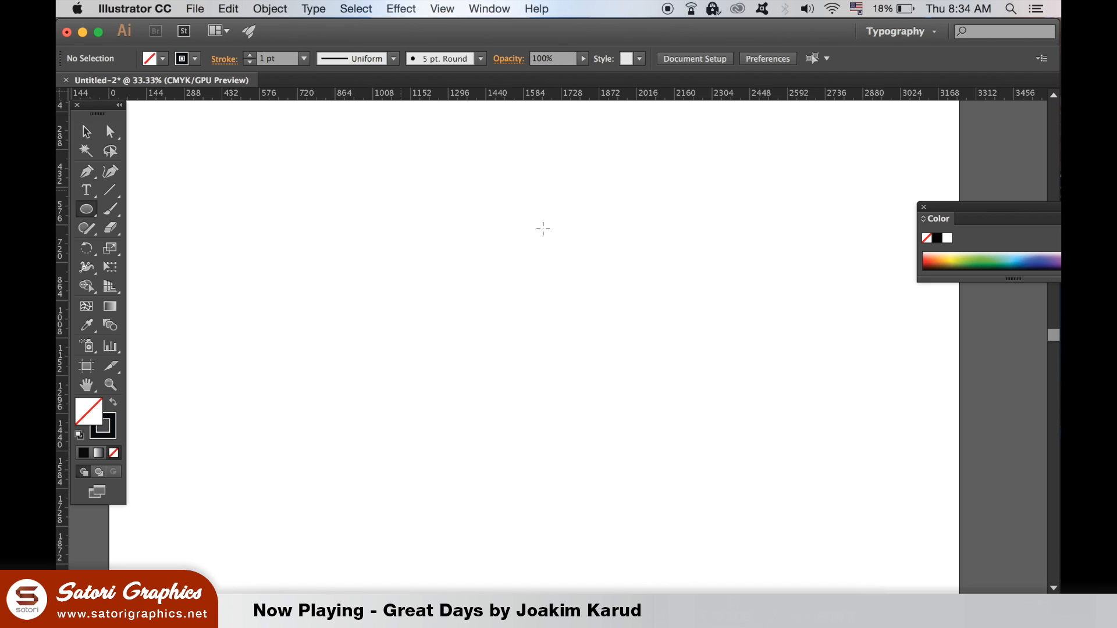
drag(302, 219, 449, 326)
Step: Duplicate the circle sideways so the two overlap, and align both circles on their vertical centres
click(86, 132)
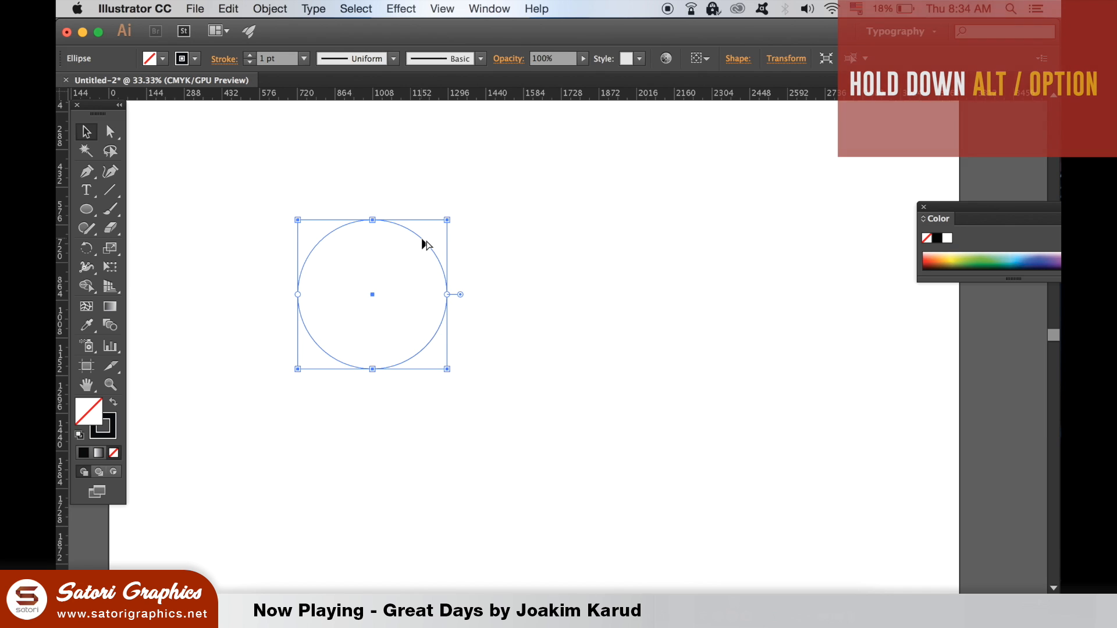
drag(424, 242, 540, 244)
drag(347, 167, 523, 343)
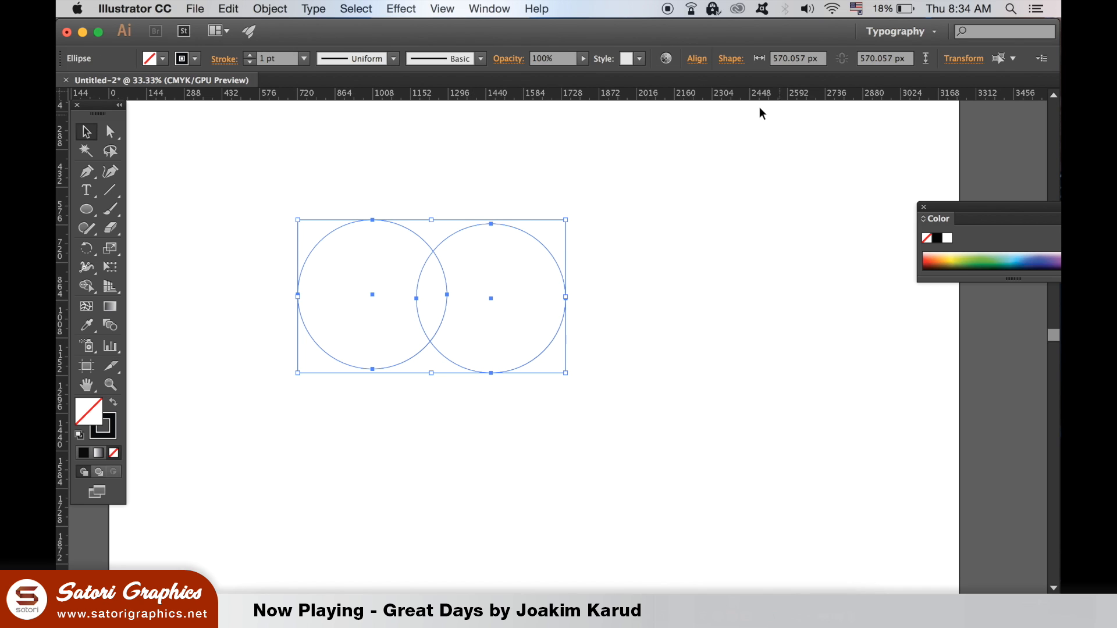
click(701, 58)
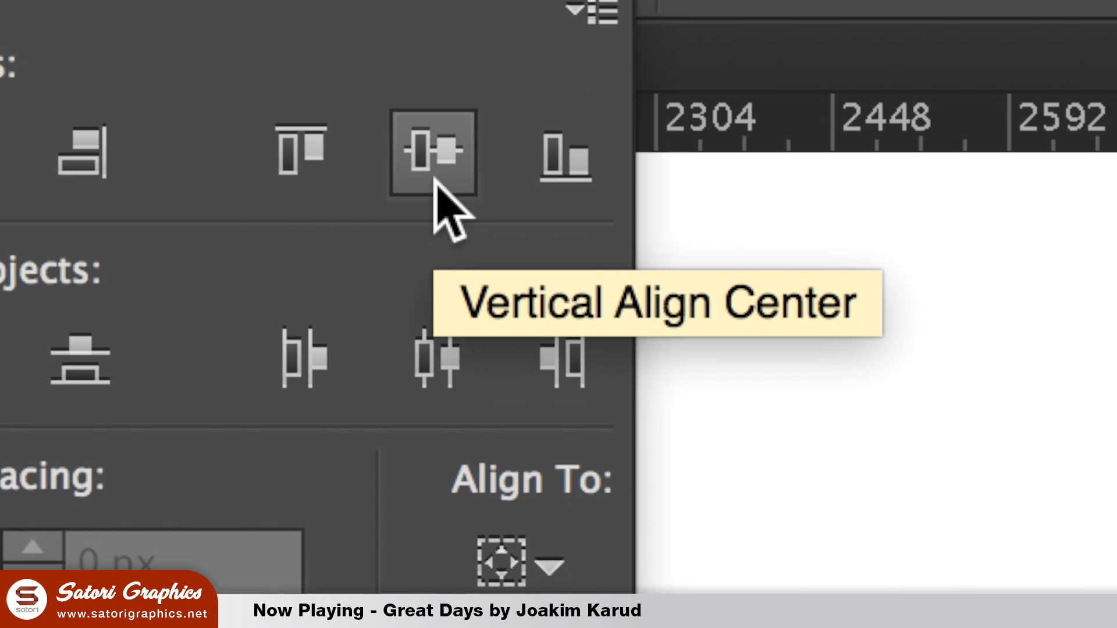
click(437, 181)
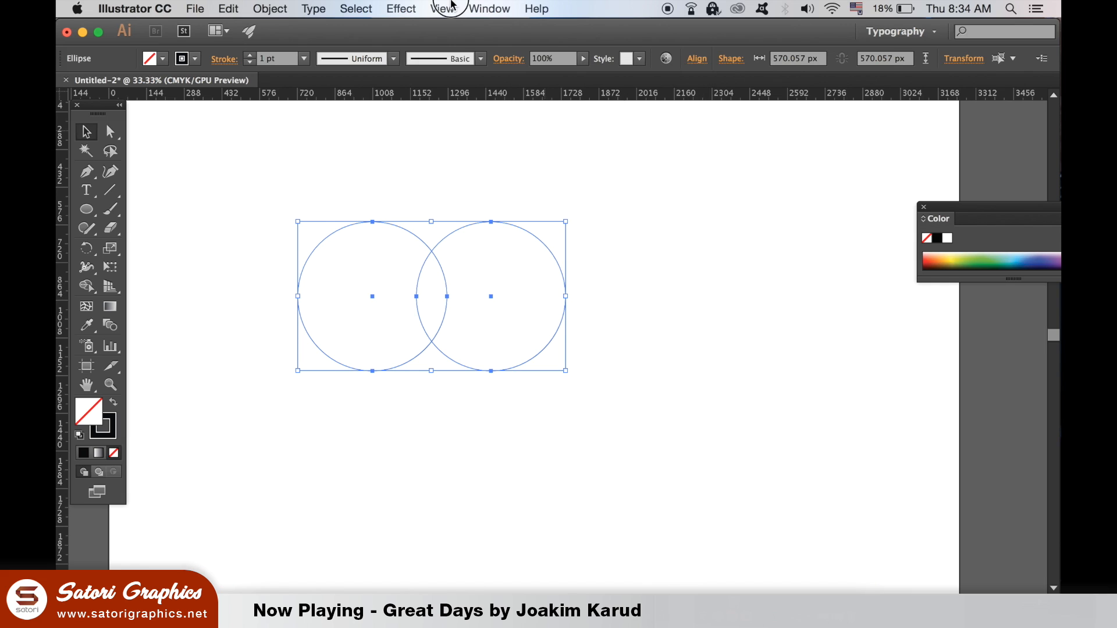
Step: Intersect the two circles with Pathfinder so only the overlapping petal shape is kept
click(490, 8)
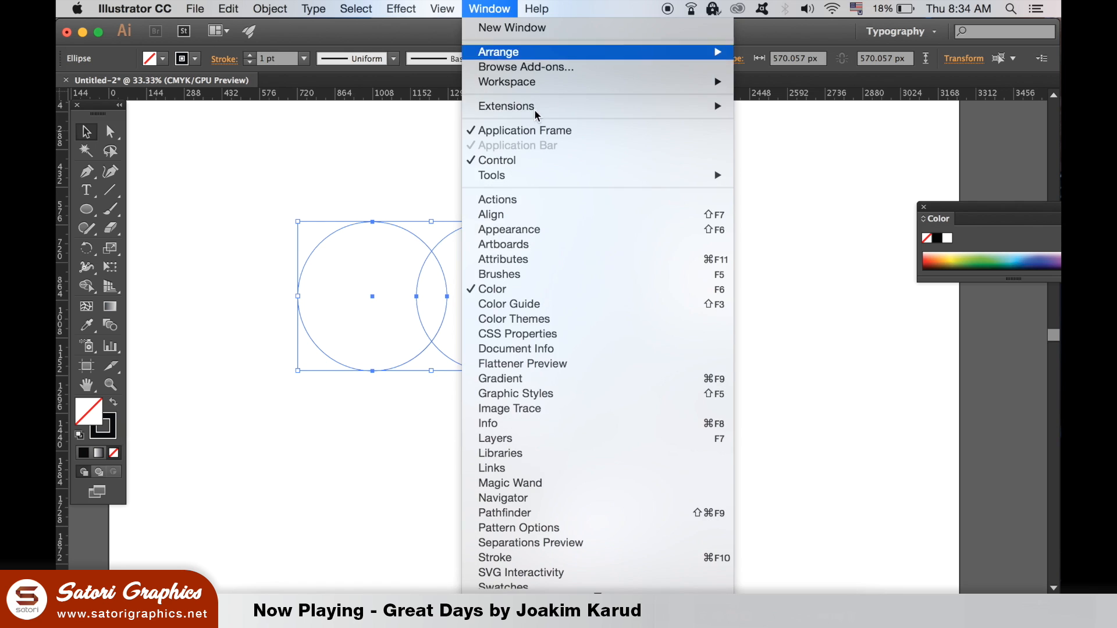
scroll(628, 531, down, 3)
click(628, 401)
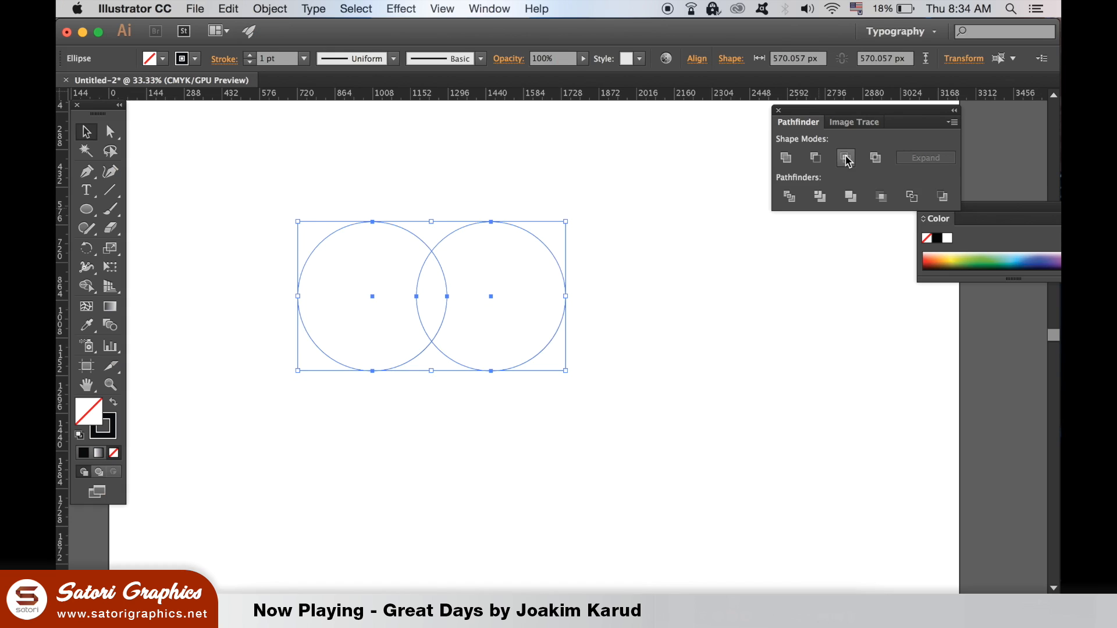
click(550, 299)
click(636, 346)
click(447, 298)
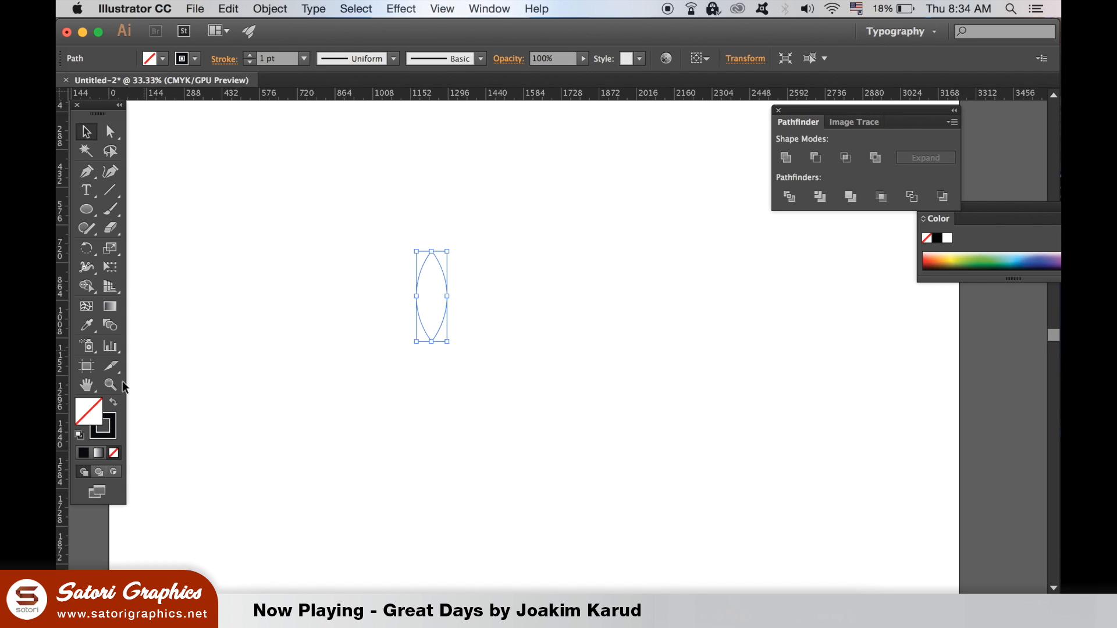
Step: Set the petal's stroke to 5 pt and create a copy rotated 72° about its lower tip
click(250, 54)
click(250, 55)
click(249, 54)
click(250, 54)
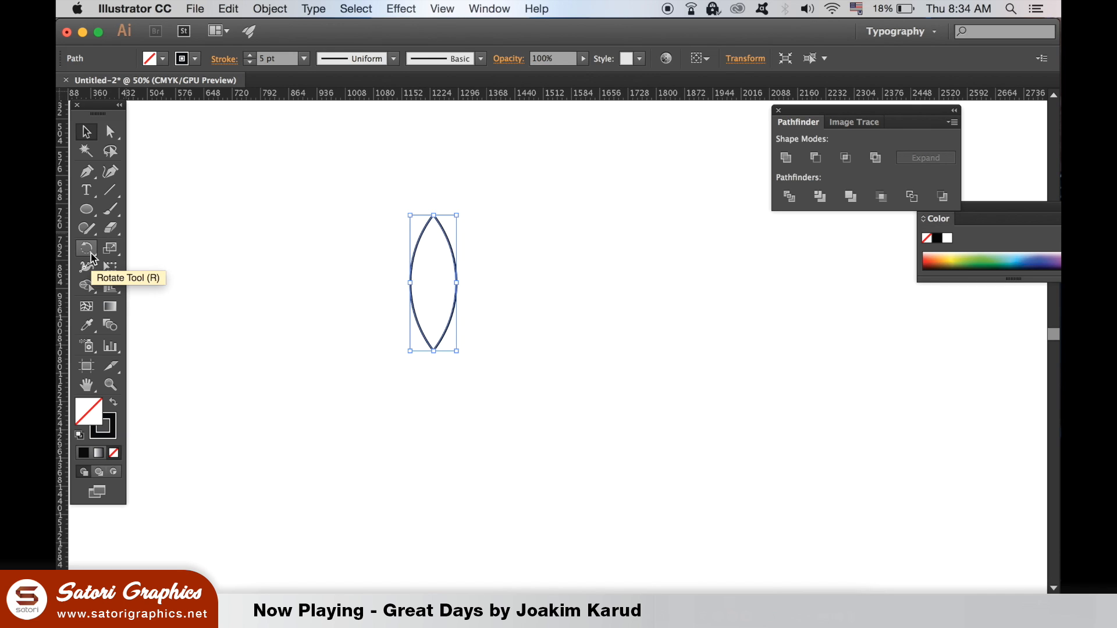
click(438, 181)
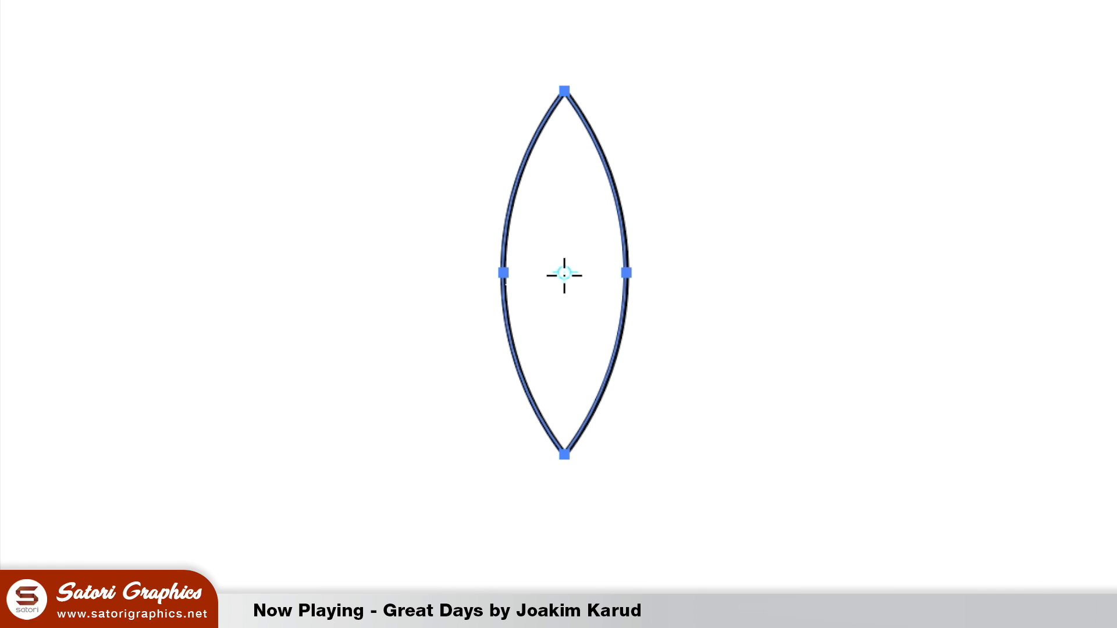
drag(564, 274, 565, 457)
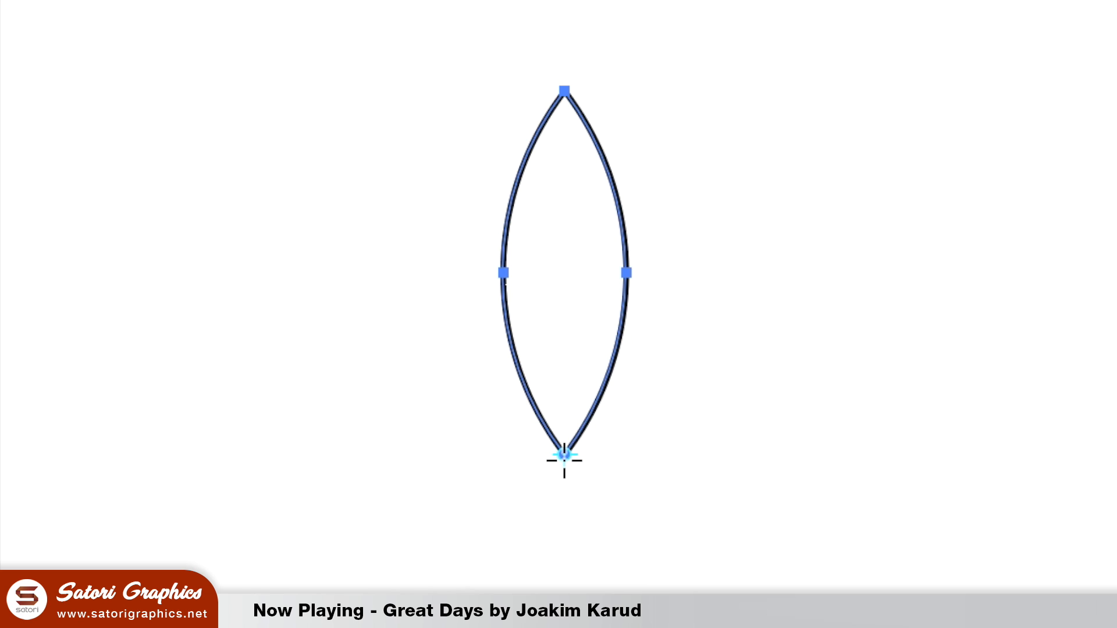
alt+click(564, 457)
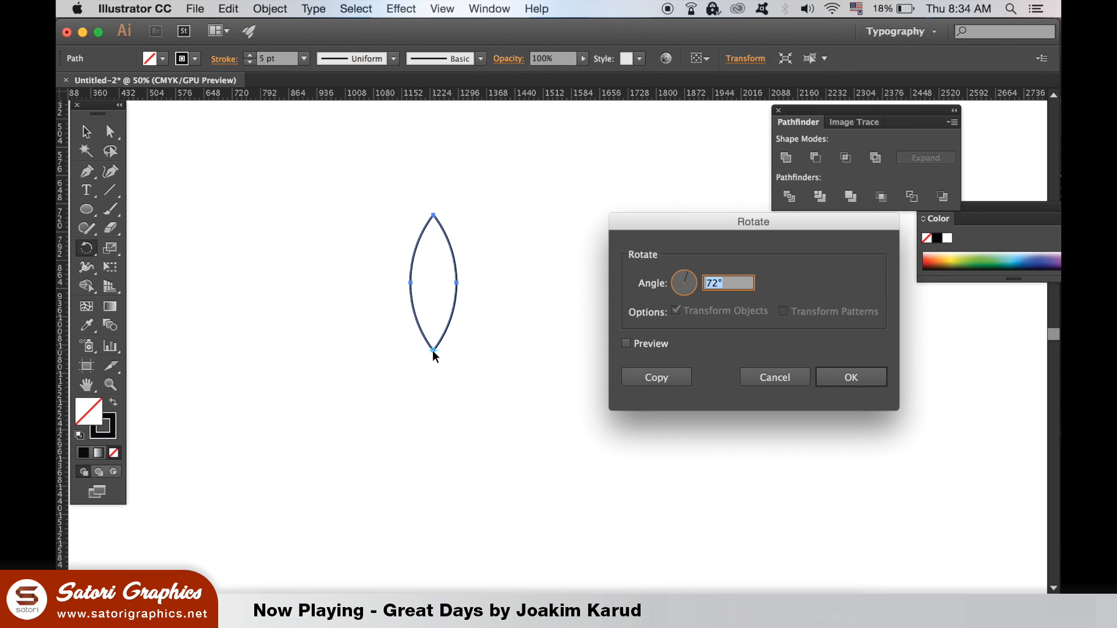
click(661, 382)
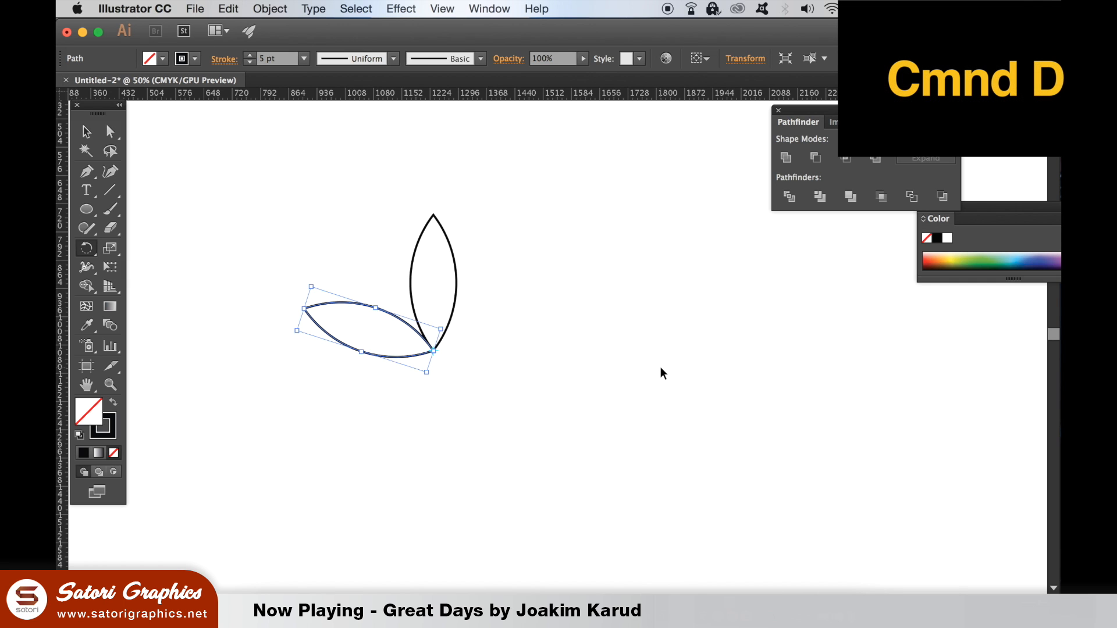
Step: Repeat the rotated copy three more times to complete a five-petal flower
key(super+d)
key(super+d)
key(super+d)
Step: Select all five petals and rotate the whole flower by 36°
click(86, 132)
click(230, 196)
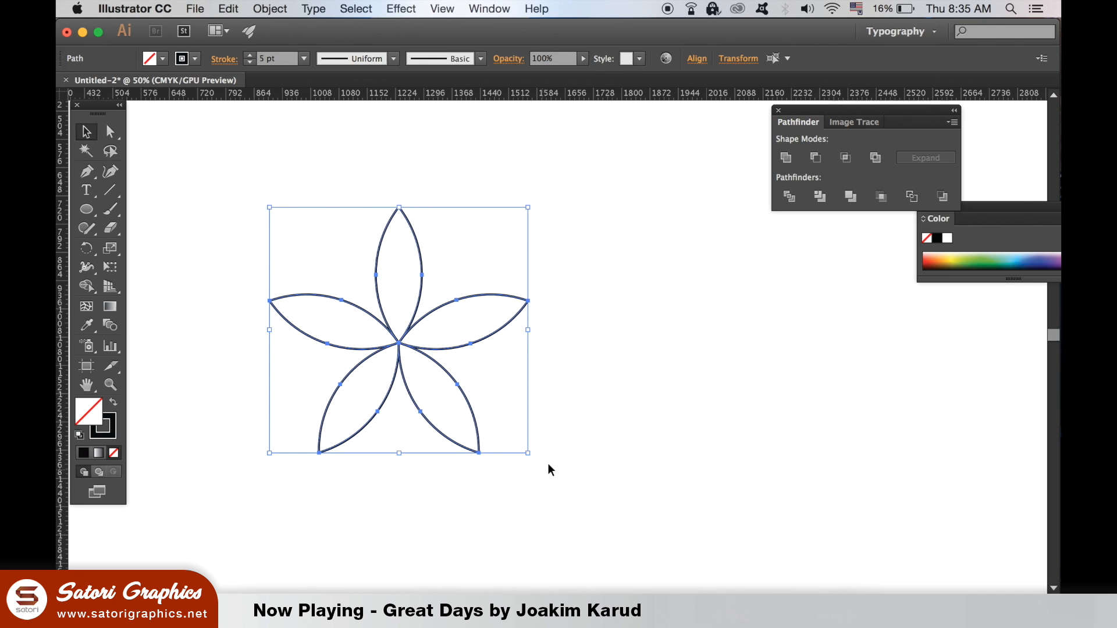
click(270, 8)
mouse_move(326, 27)
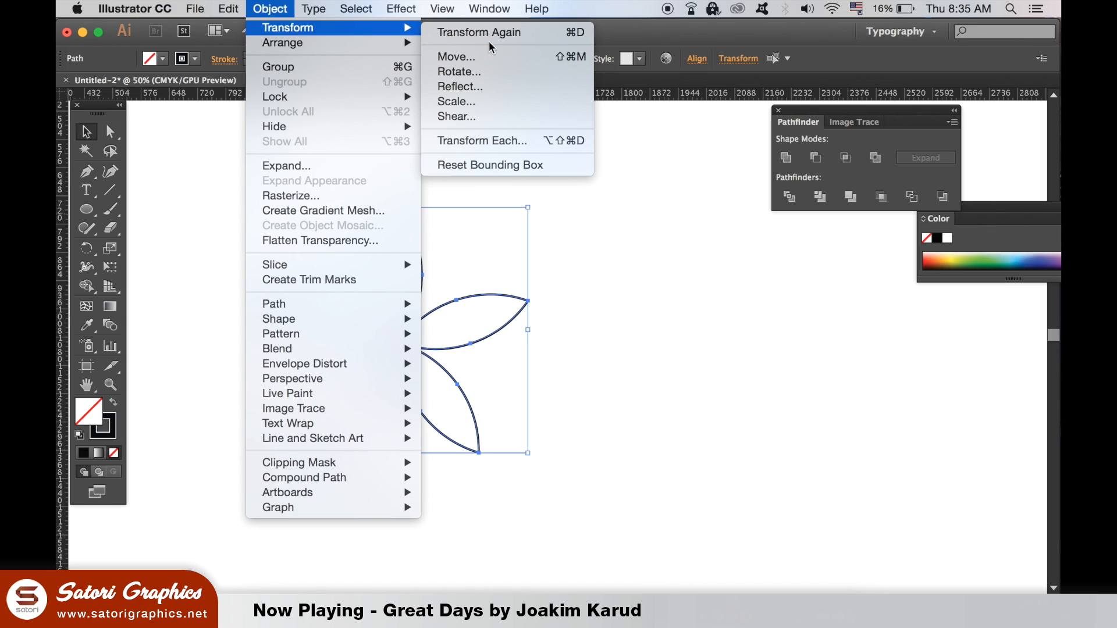
click(488, 71)
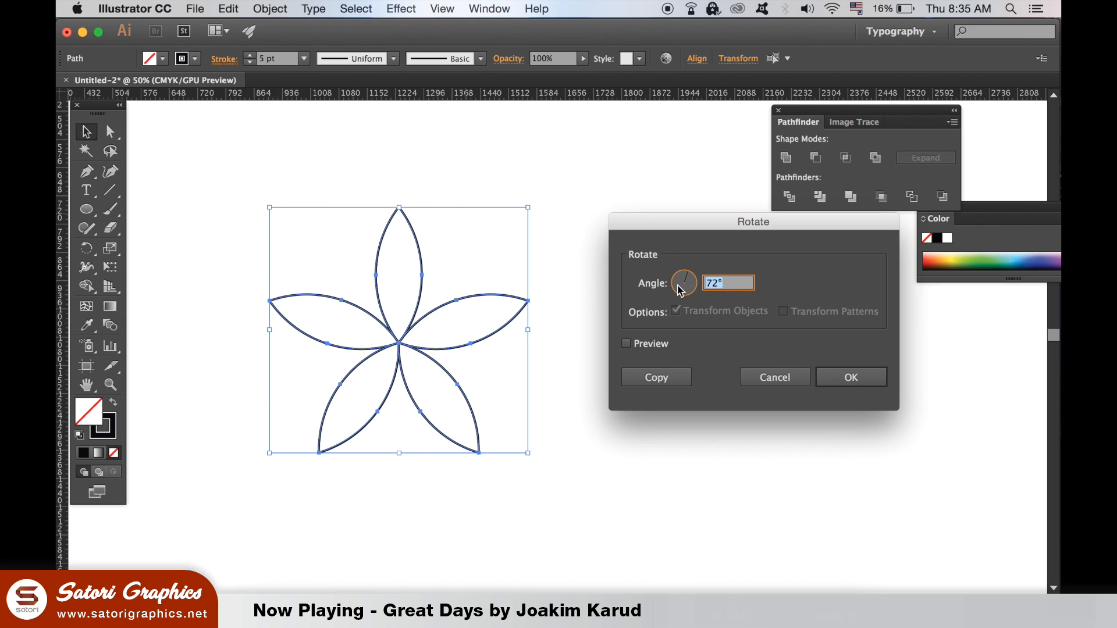
text(36)
key(Return)
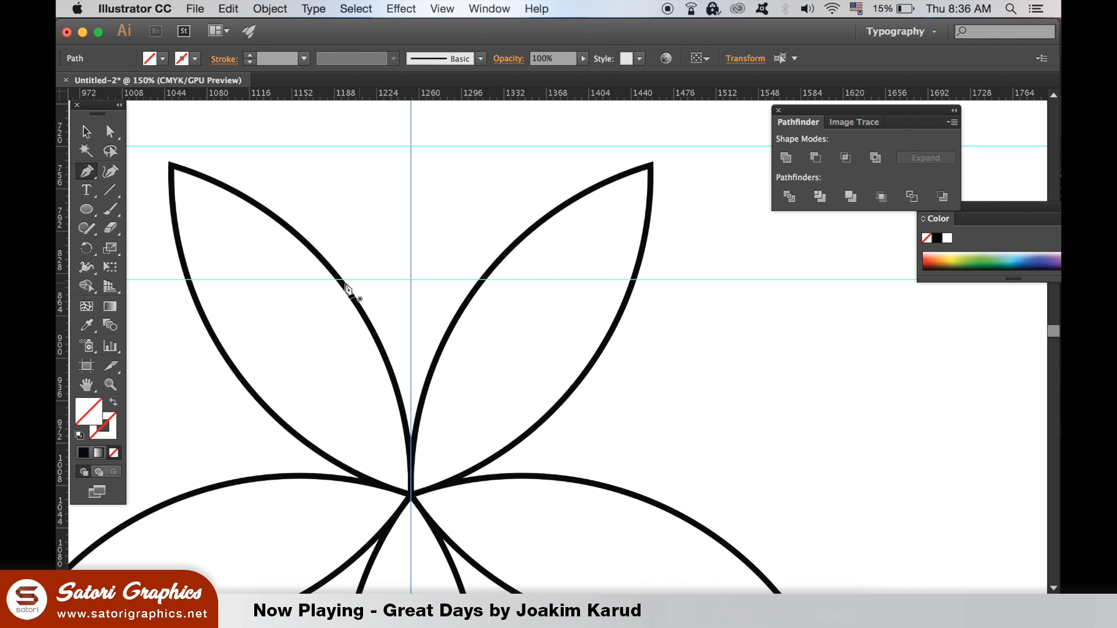
Step: Draw a pointed arch with the Pen tool between the two upper petals, peaking on the vertical guide, and fine-tune its right-hand curve handle
click(340, 280)
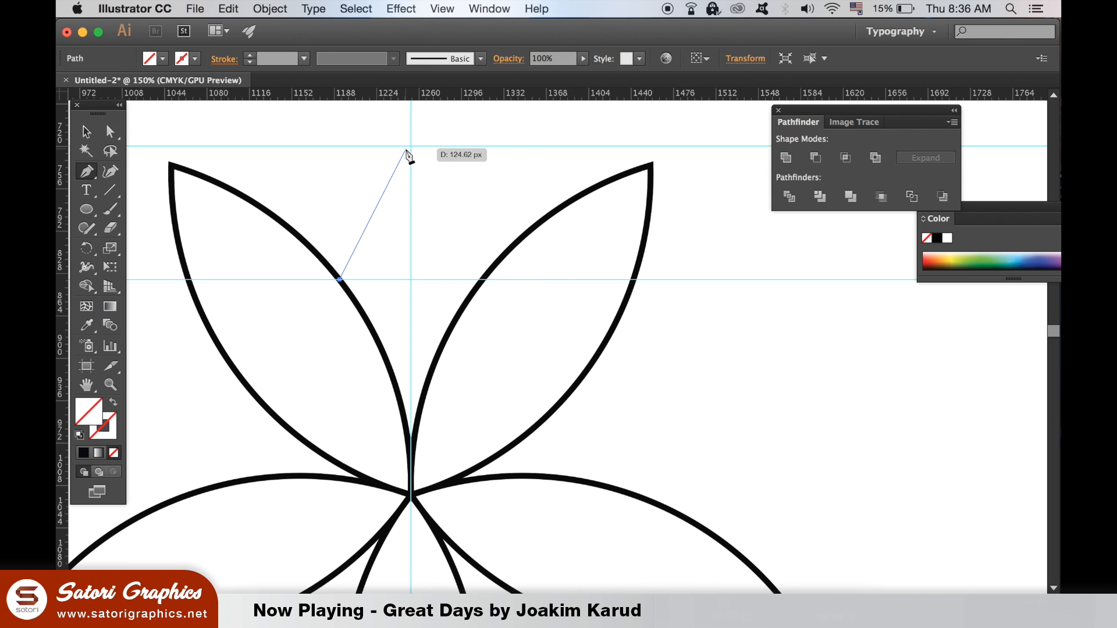
drag(412, 147, 476, 147)
click(411, 197)
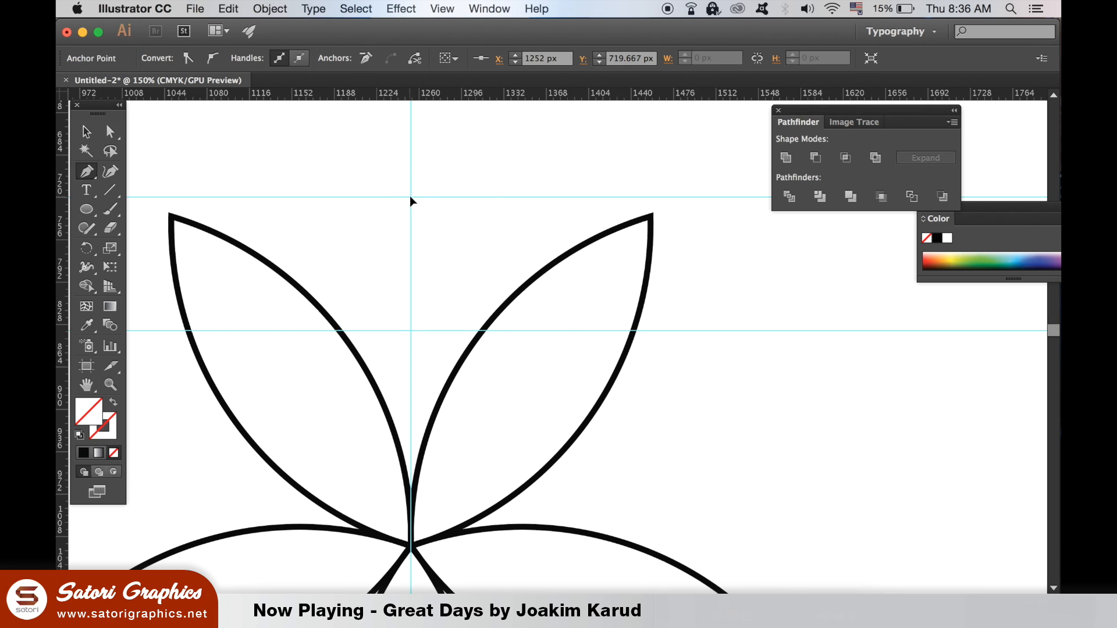
drag(483, 332, 494, 441)
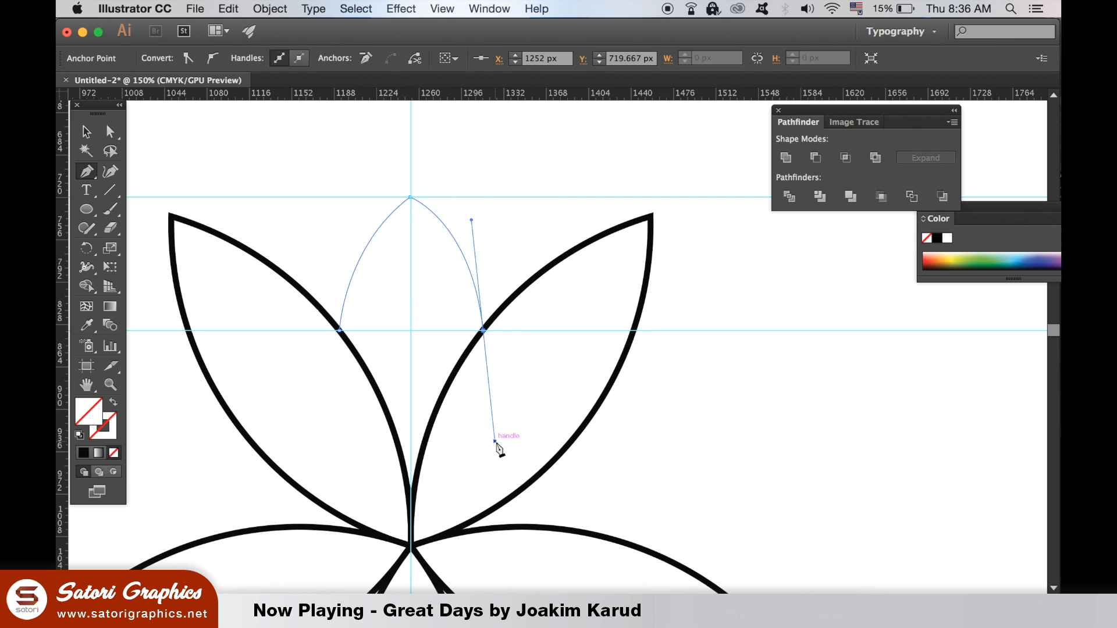
click(110, 132)
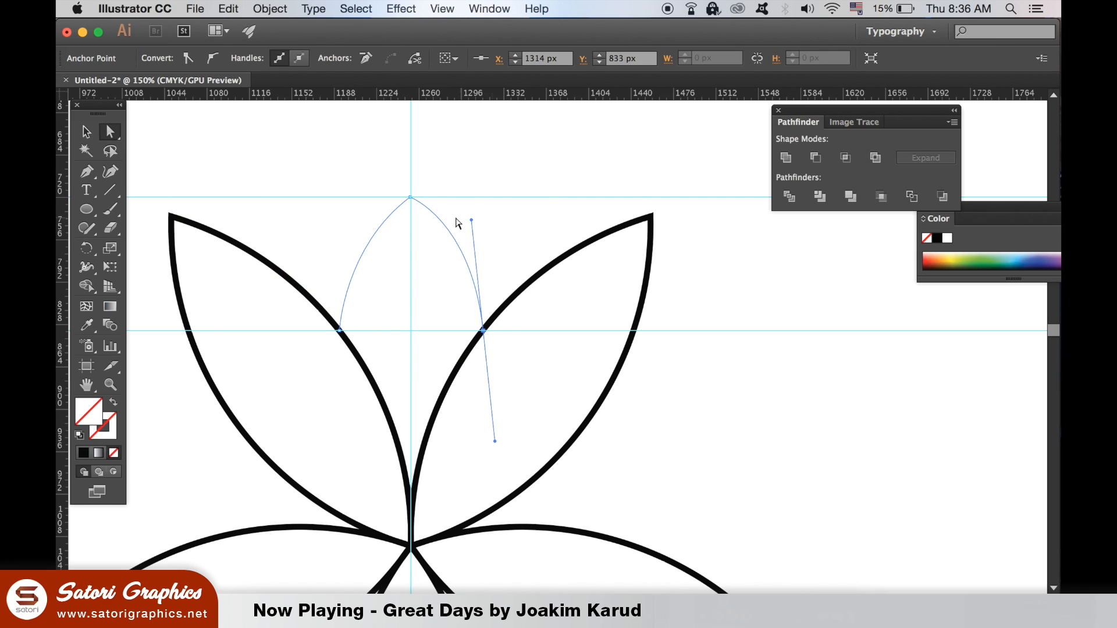
mouse_move(471, 220)
mouse_down()
mouse_move(476, 231)
mouse_move(468, 225)
mouse_up()
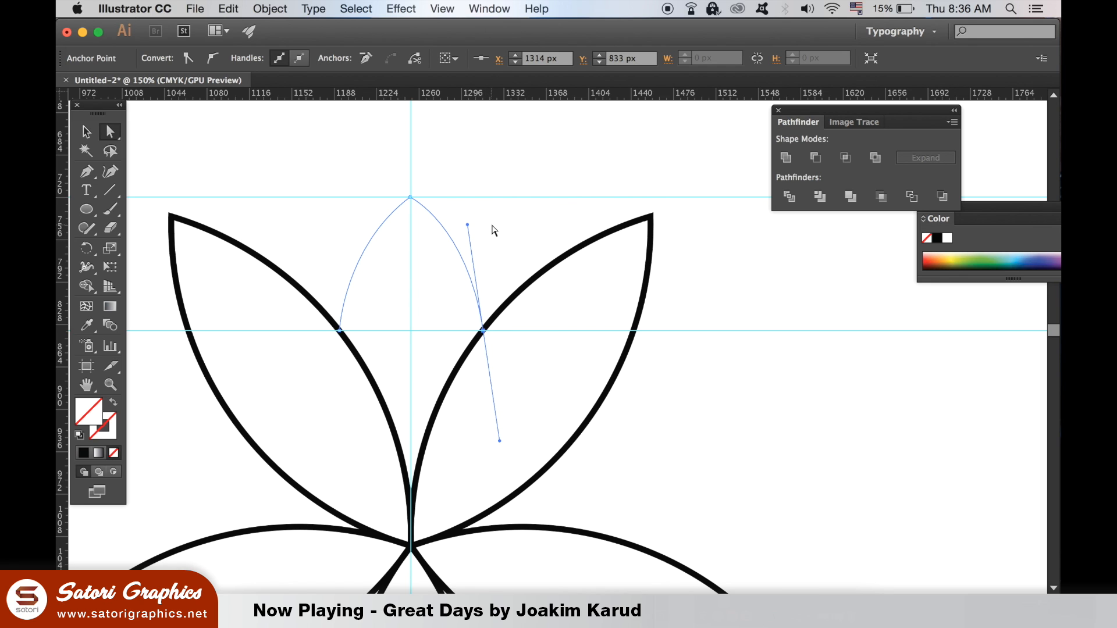
Step: Apply the existing petals' stroke to the new arch with the Eyedropper, and deselect it
click(86, 325)
click(198, 231)
click(85, 130)
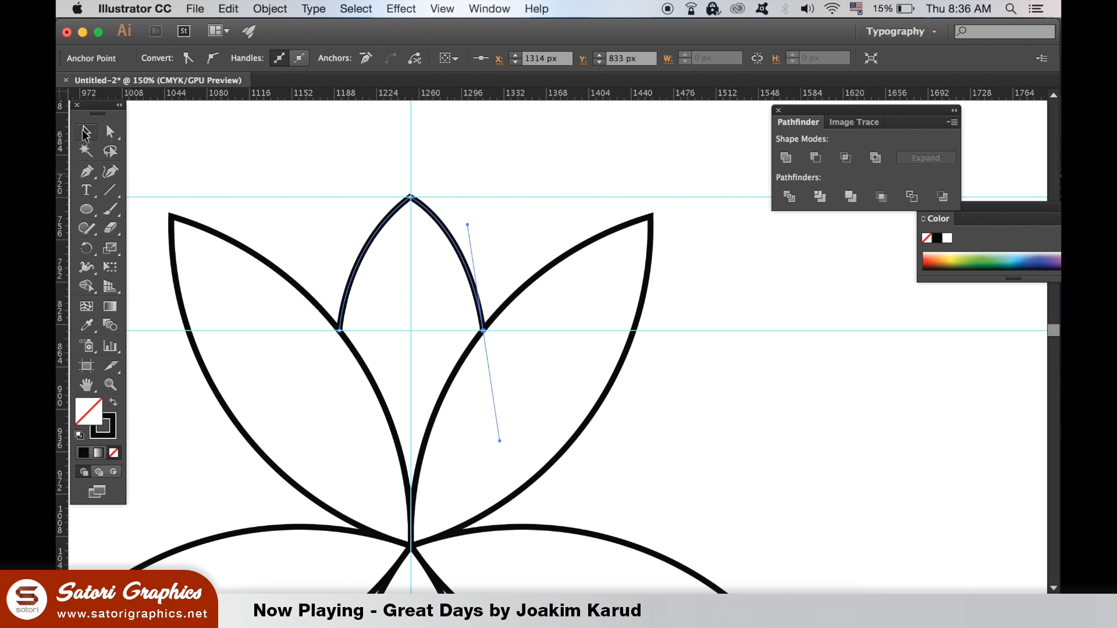
click(236, 133)
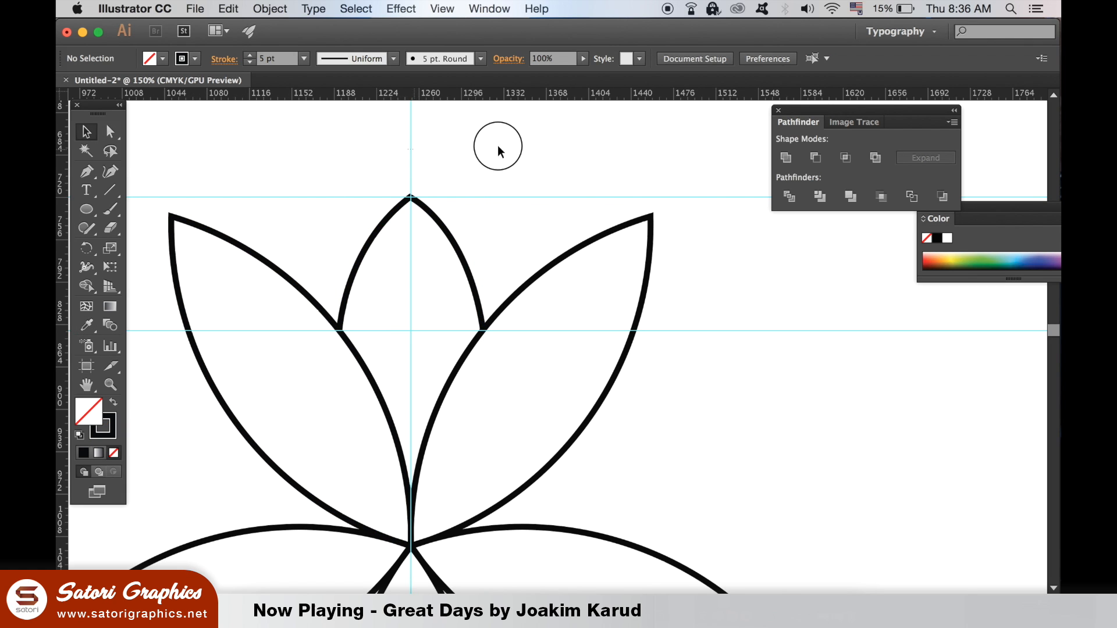
Step: Delete the vertical guide and both horizontal guides around the flower
key(super+minus)
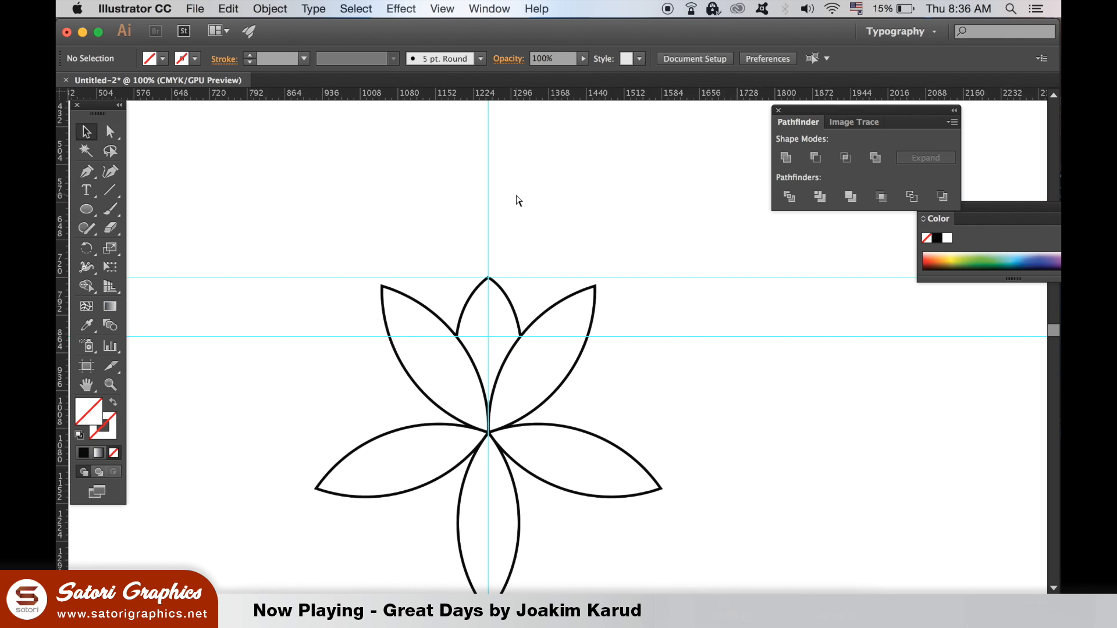
key(super+minus)
key(super+minus)
key(super+minus)
drag(515, 183, 715, 434)
key(Delete)
key(Delete)
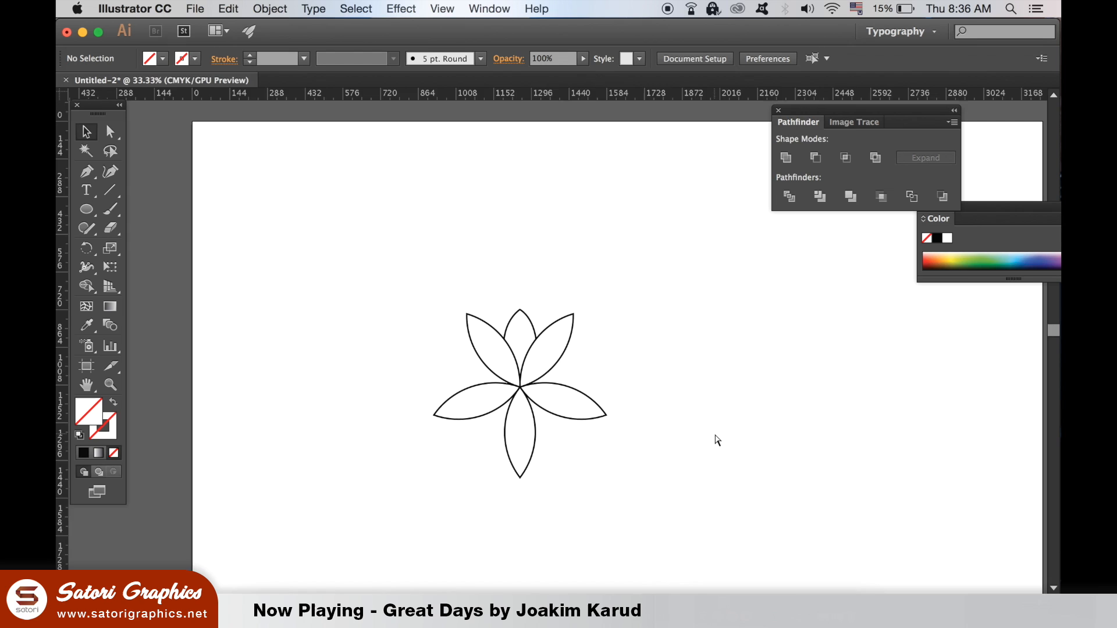
Step: Place a vertical and a horizontal guide crossing at the point where the petals meet
key(super+plus)
drag(517, 298, 513, 231)
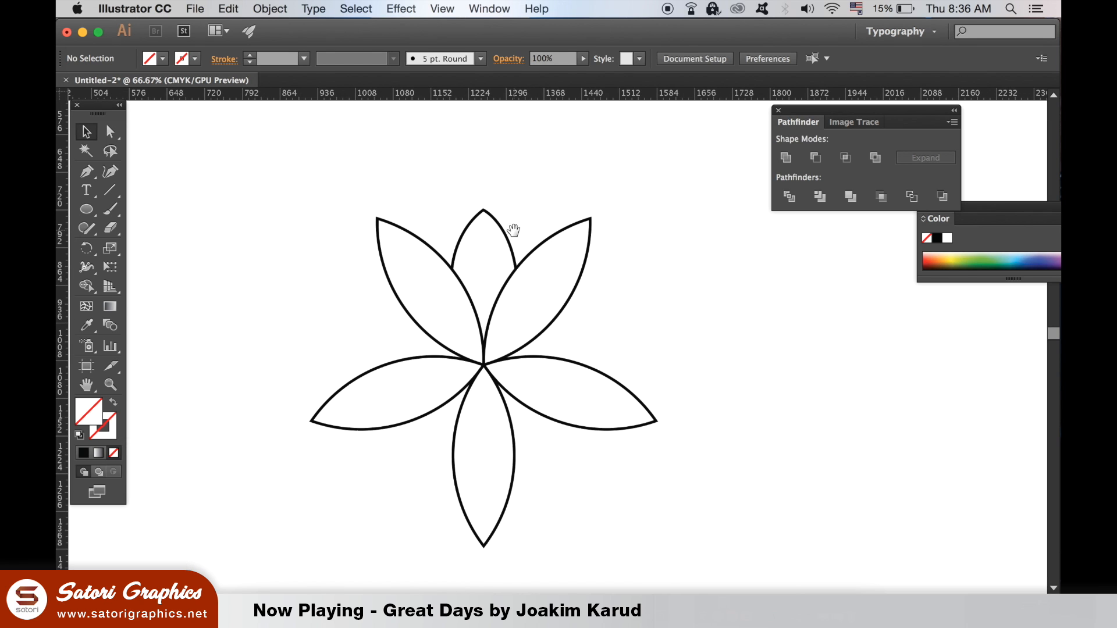
drag(59, 531, 484, 478)
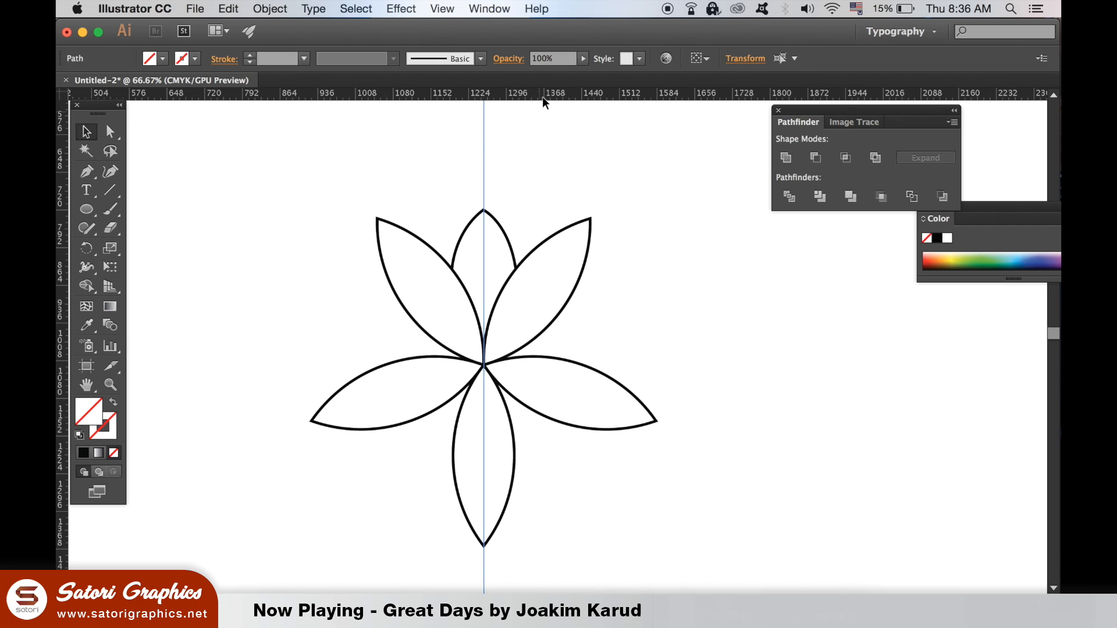
drag(588, 368, 588, 364)
key(super+plus)
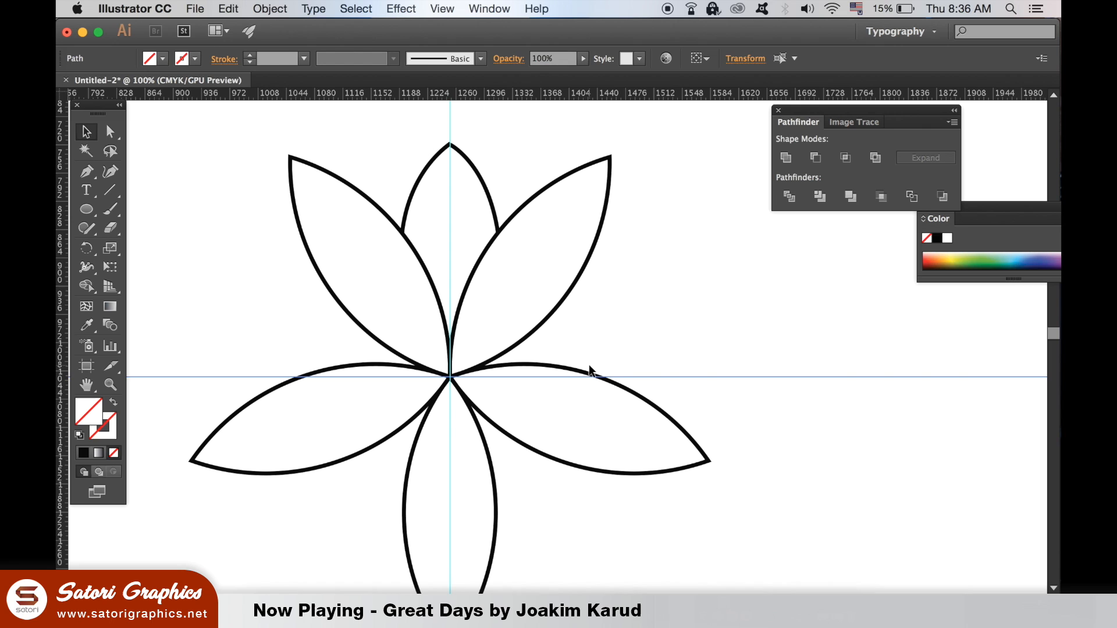
Step: Make a copy of the small arched petal rotated 72° about the point where the two guides cross
click(479, 167)
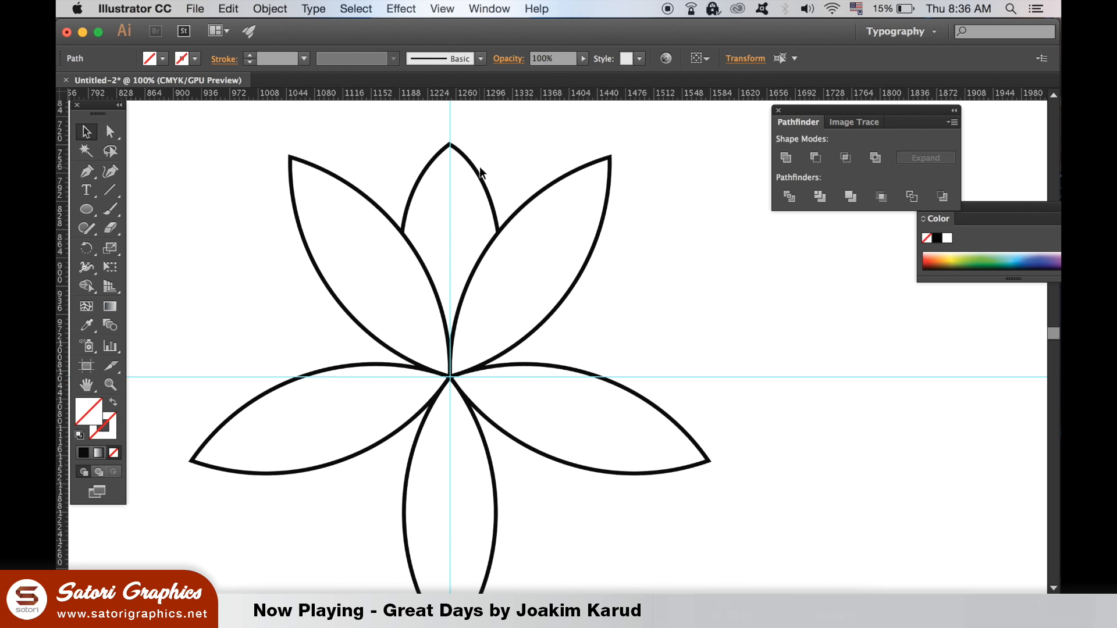
click(482, 175)
click(87, 248)
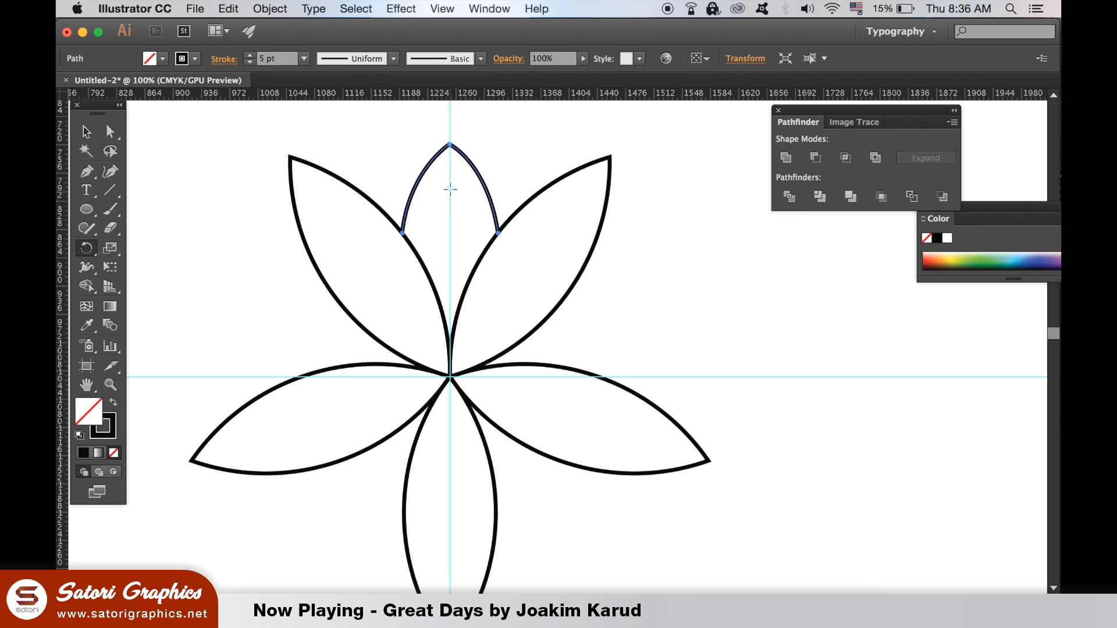
click(450, 376)
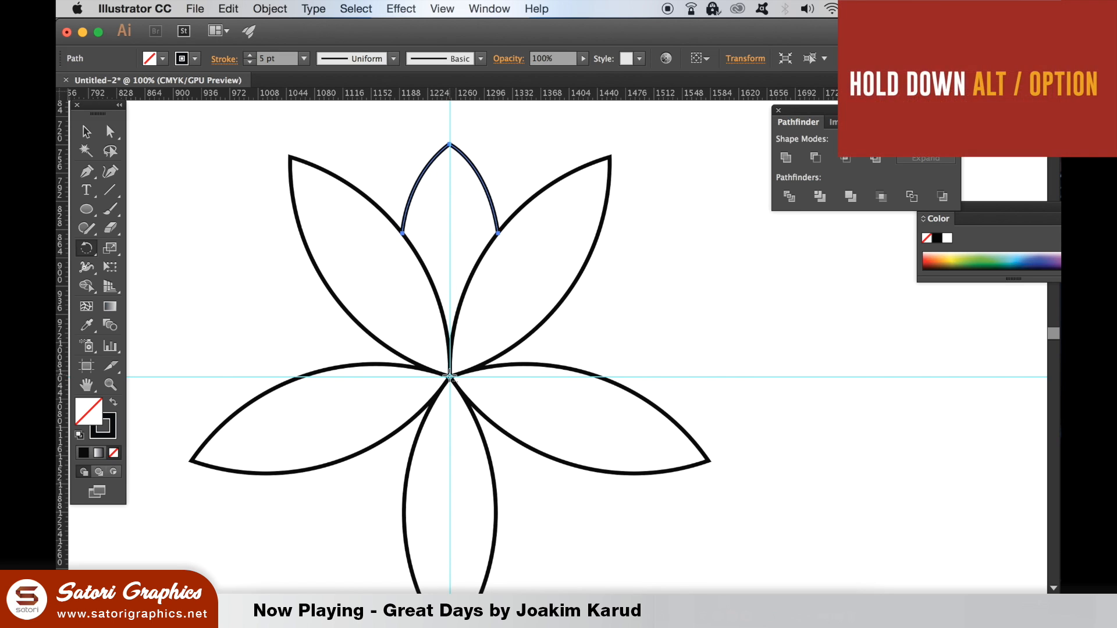
alt+click(450, 377)
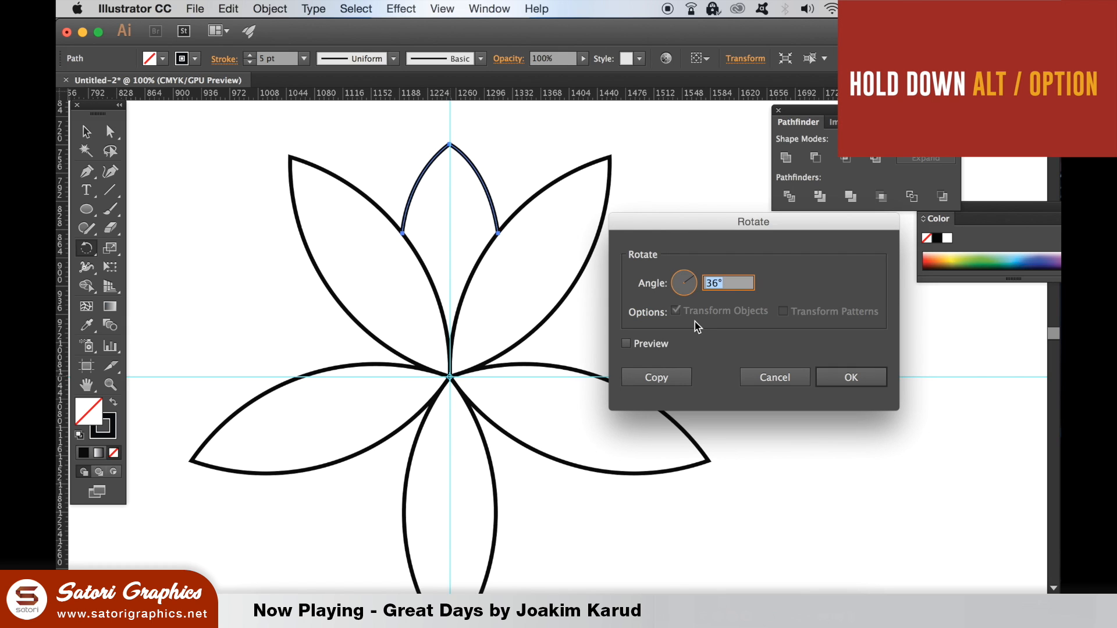
text(72)
key(Tab)
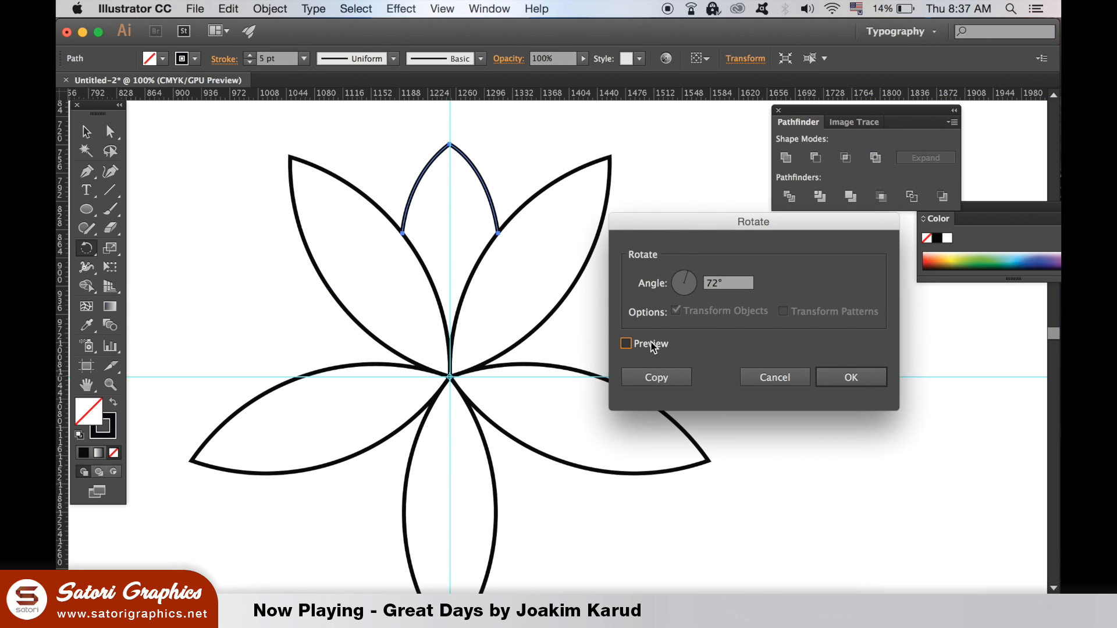
click(653, 348)
click(652, 348)
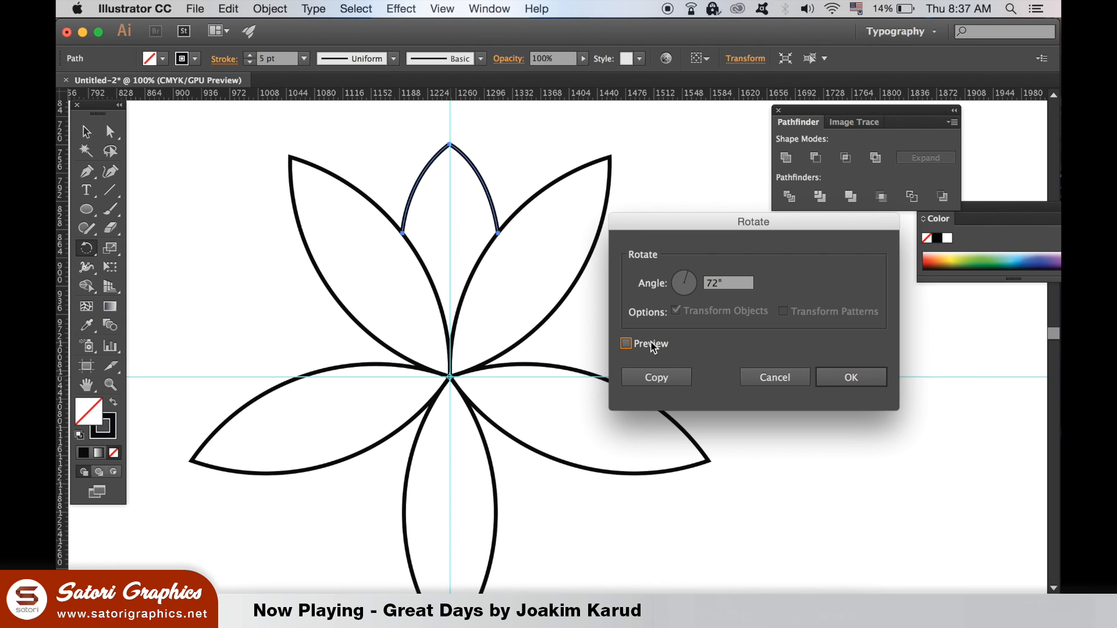
click(671, 377)
Step: Repeat the rotated arch copy three more times to fill the remaining gaps between the large petals, and deselect
key(ctrl+d)
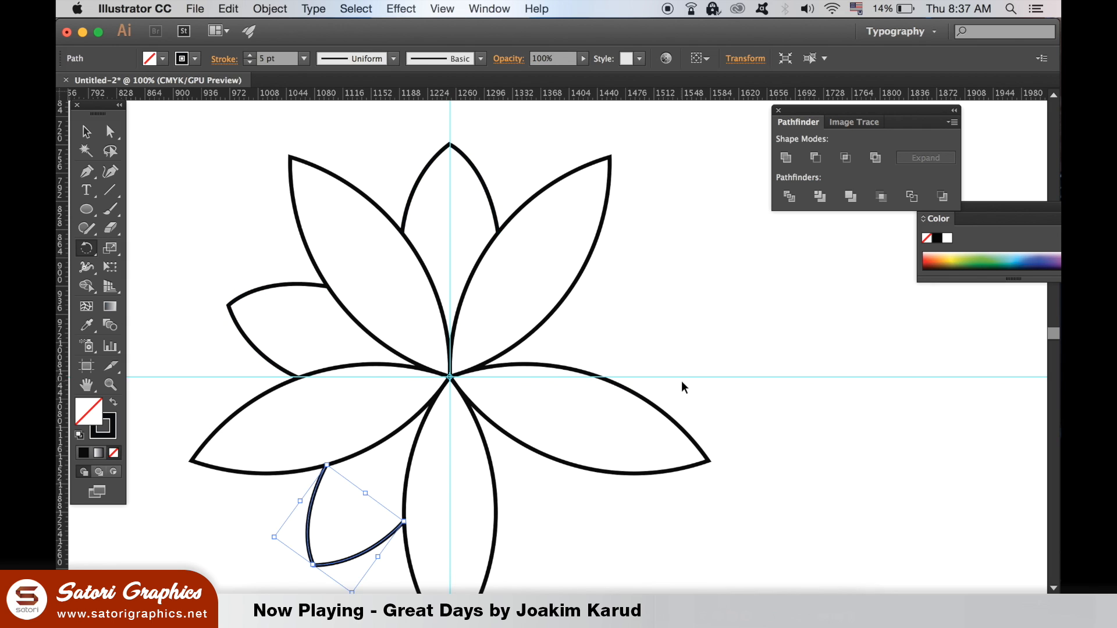
key(ctrl+d)
key(ctrl+d)
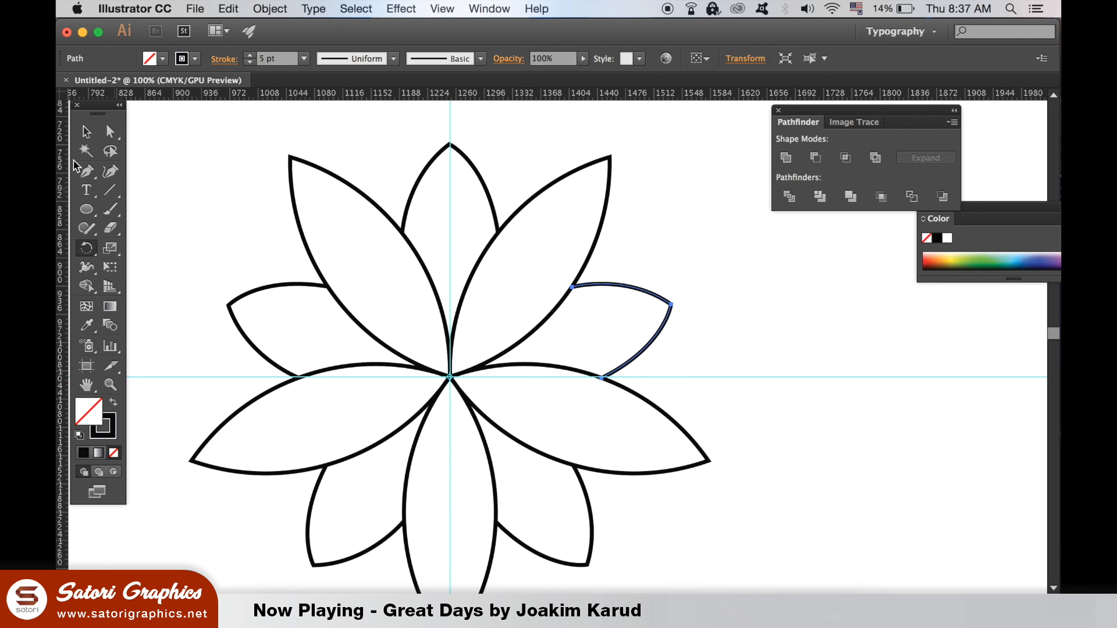
click(87, 131)
click(193, 146)
Step: Delete the horizontal and vertical guides crossing the flower
key(super+minus)
key(super+minus)
key(super+minus)
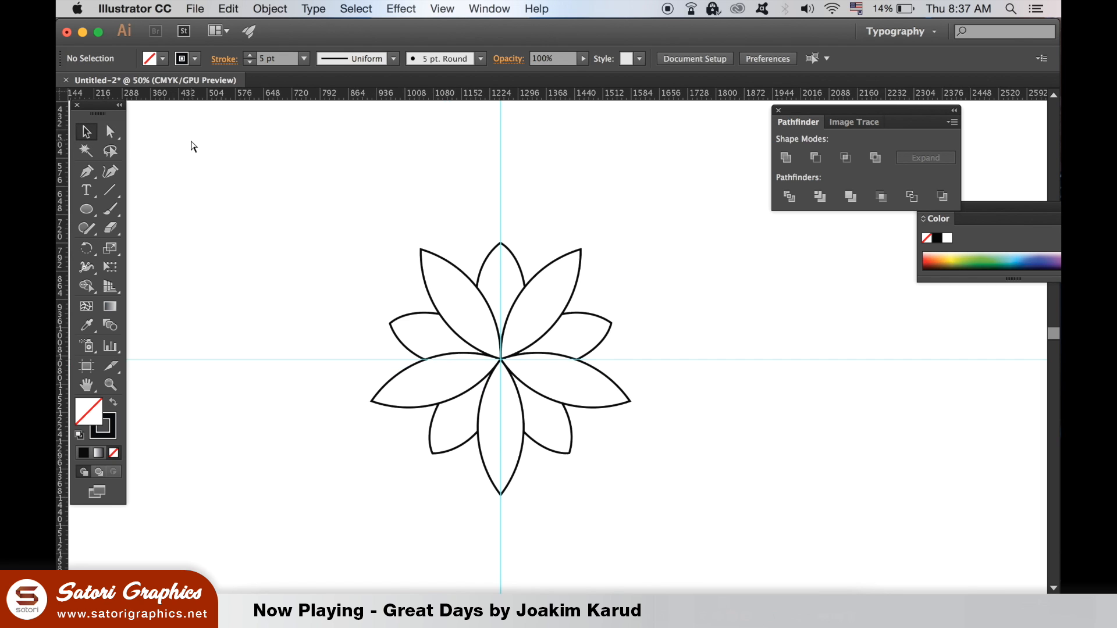
drag(291, 217, 369, 429)
key(Delete)
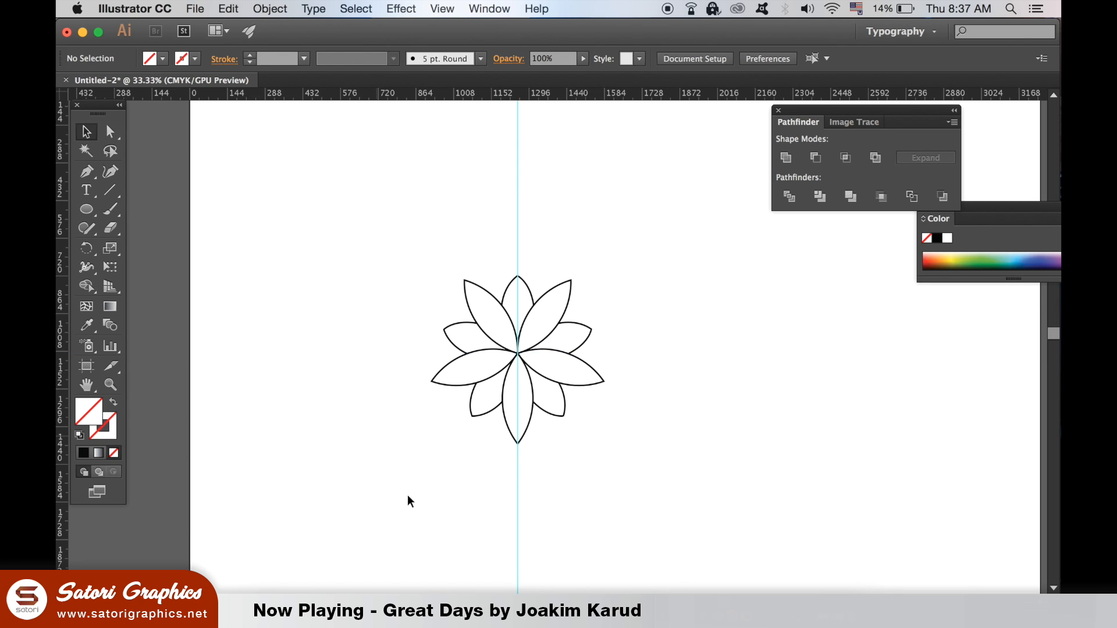
drag(394, 469, 780, 568)
key(Delete)
click(759, 483)
drag(759, 483, 752, 396)
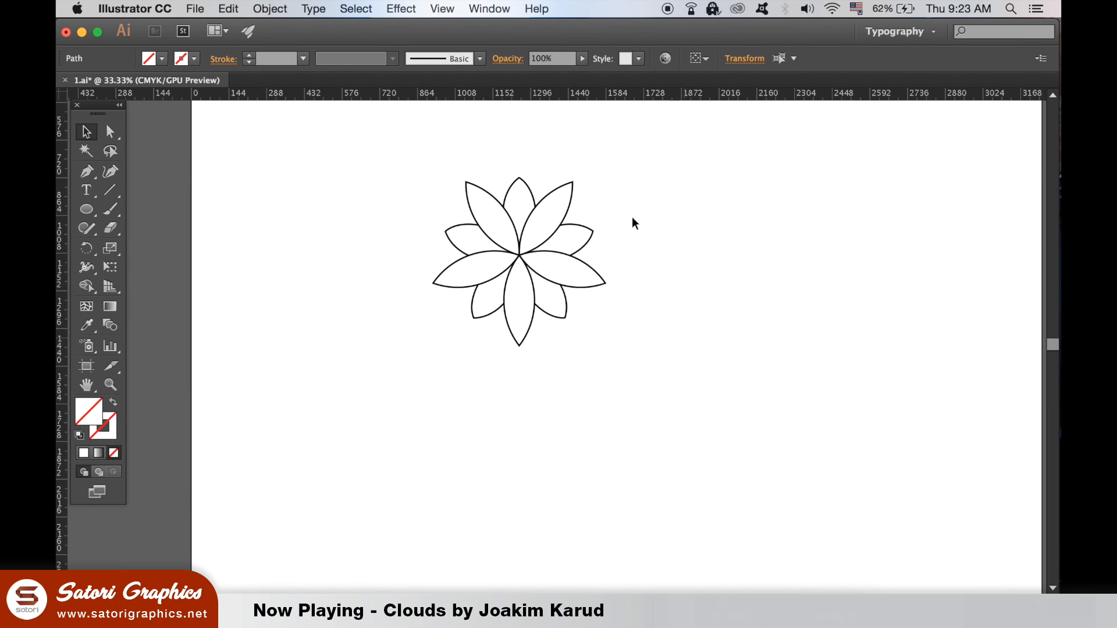
Step: Set the stroke weight of the whole flower to 8 pt and deselect it
drag(417, 139, 749, 489)
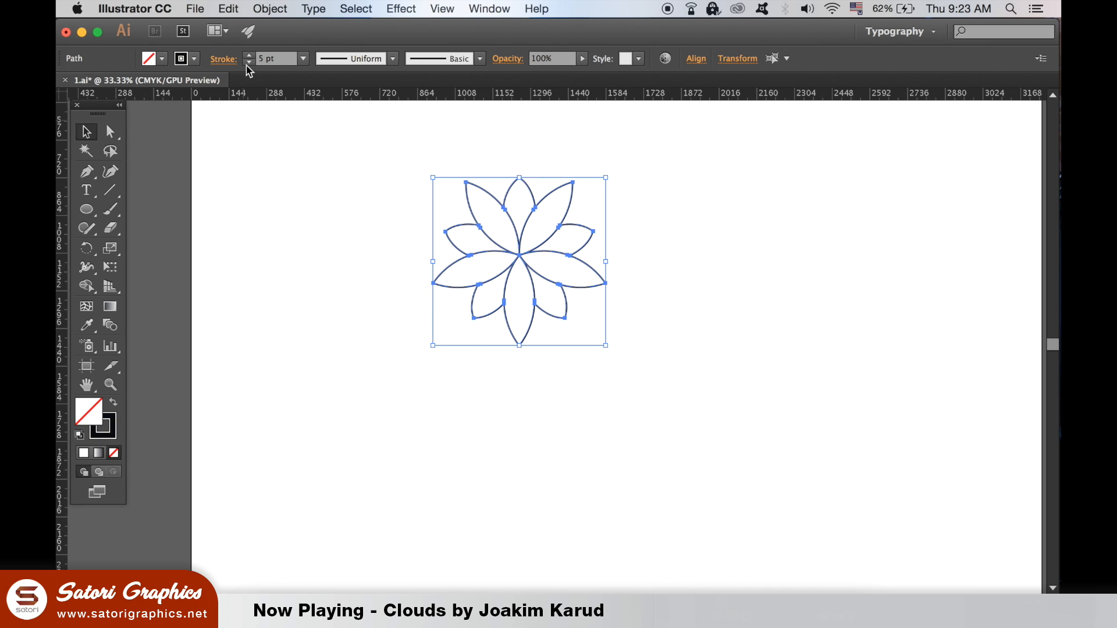
click(249, 54)
click(249, 54)
click(249, 55)
click(249, 55)
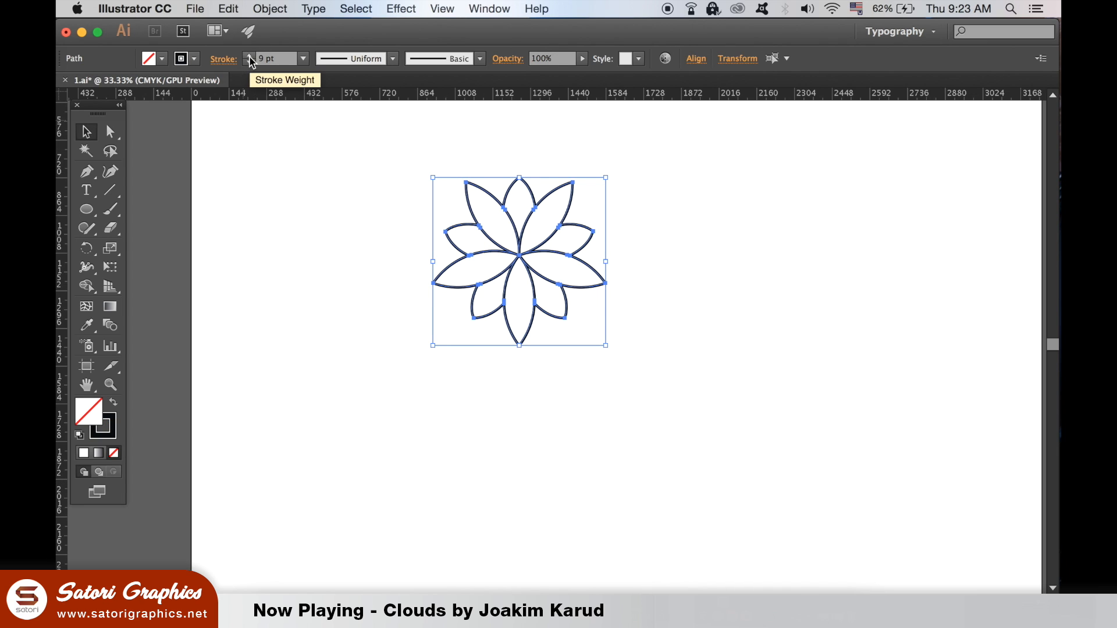
click(262, 226)
click(563, 300)
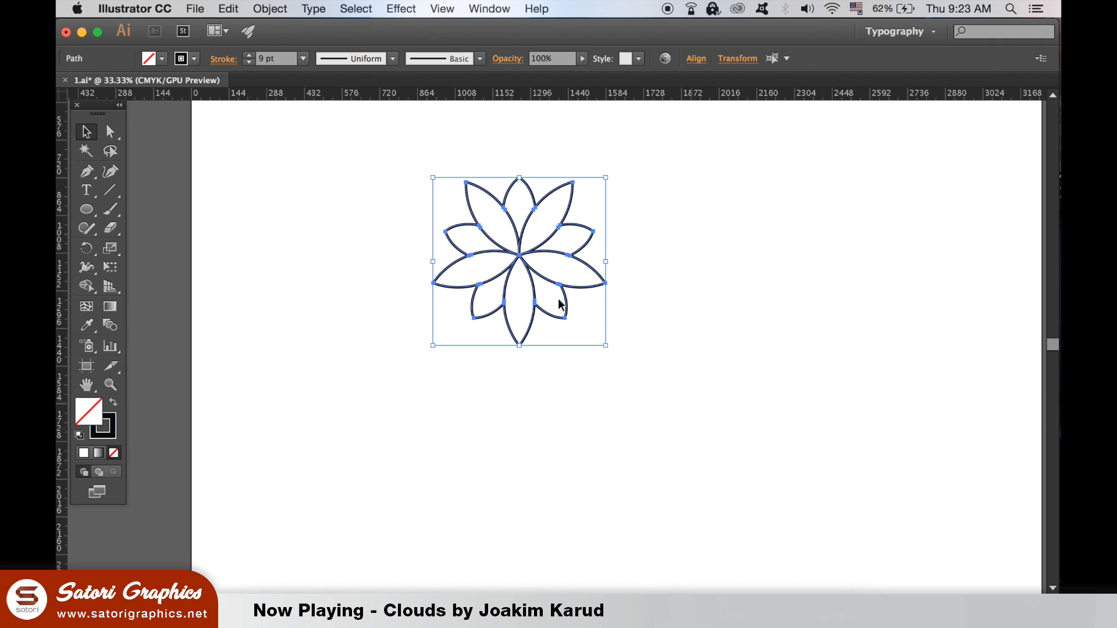
click(250, 62)
click(314, 163)
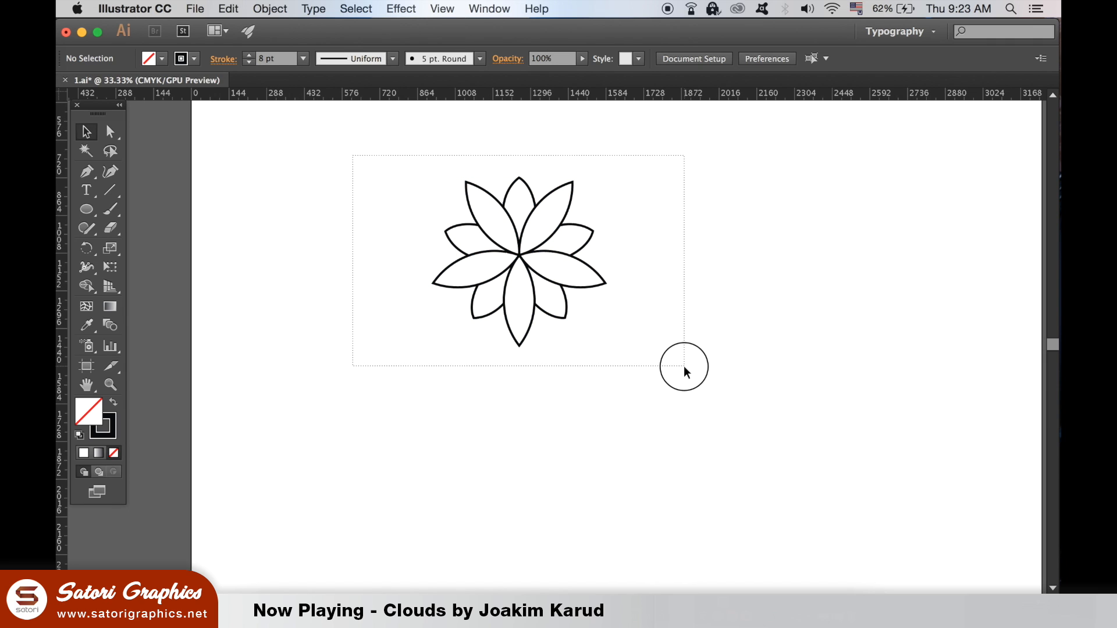
Step: Place a vertical guide through the centre of the flower
drag(684, 367, 684, 368)
key(super+equal)
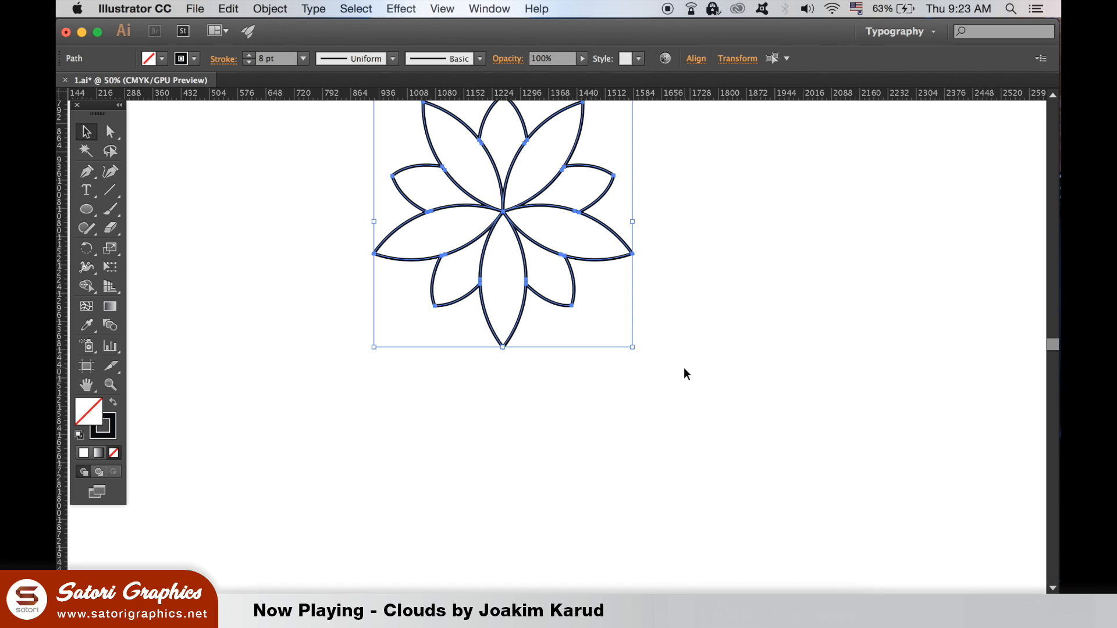
scroll(212, 317, up, 3)
drag(60, 266, 504, 302)
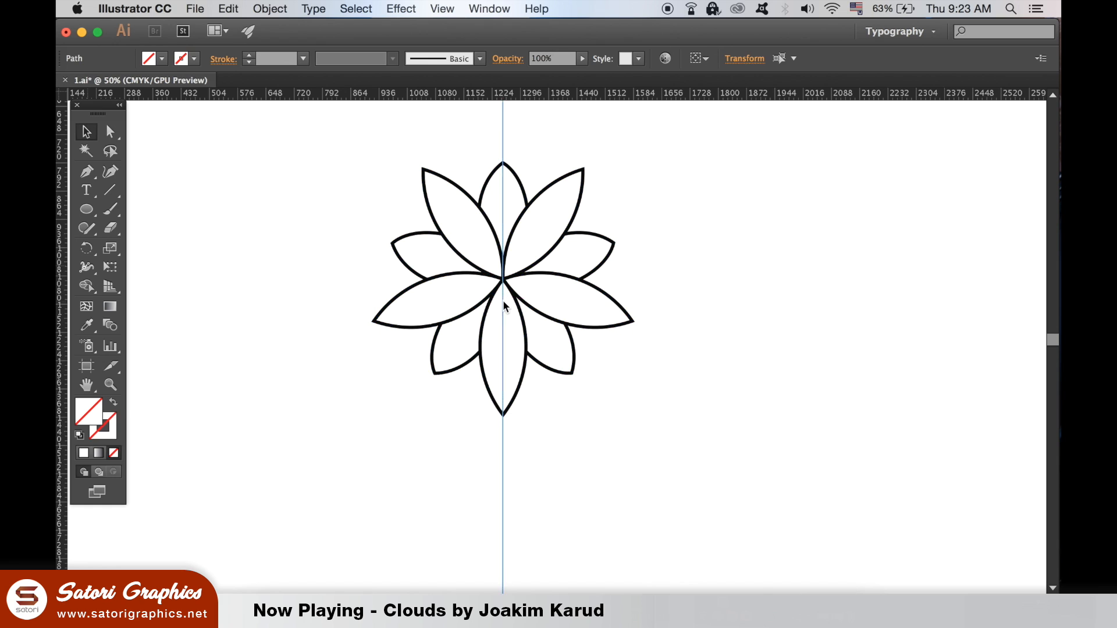
Step: Select the whole flower and activate the Rotate tool
scroll(492, 429, down, 2)
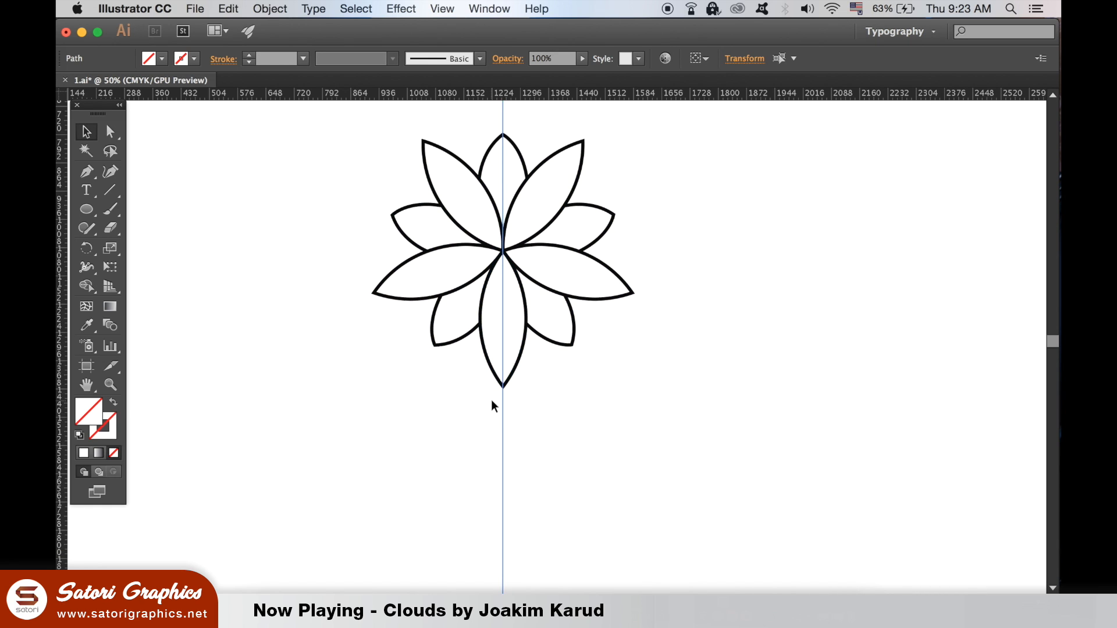
key(super+minus)
drag(507, 338, 488, 331)
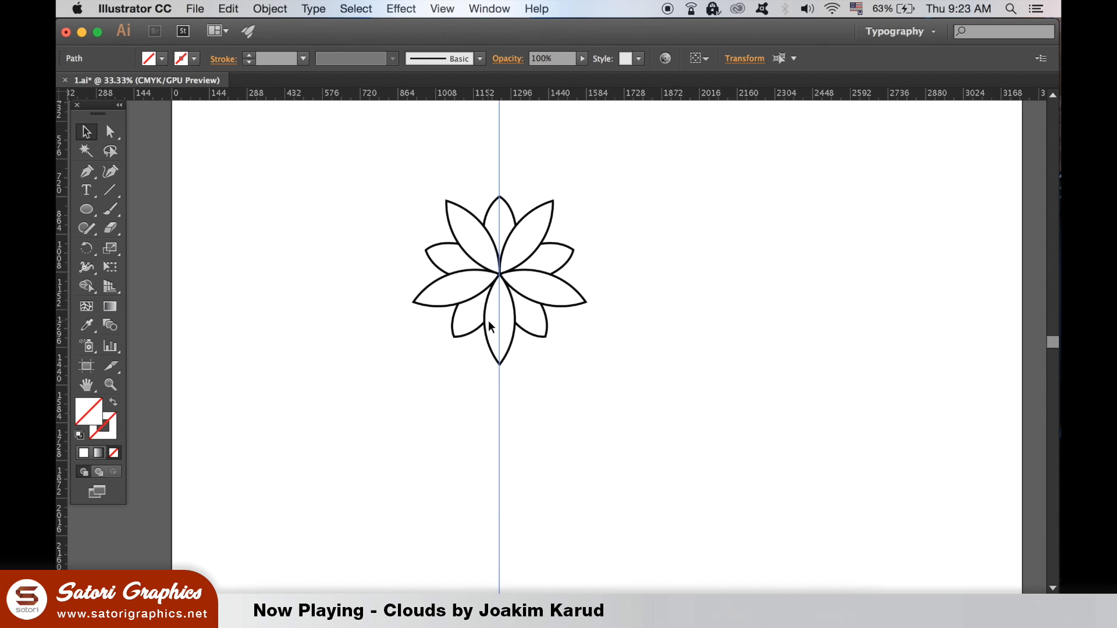
drag(649, 344, 652, 354)
drag(469, 440, 544, 493)
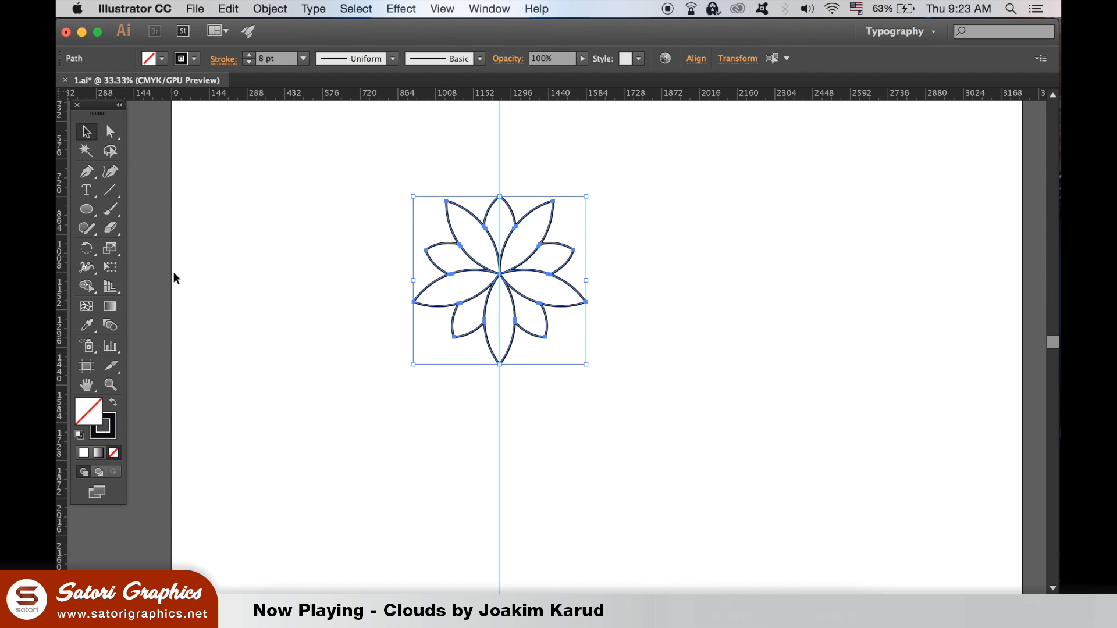
click(86, 248)
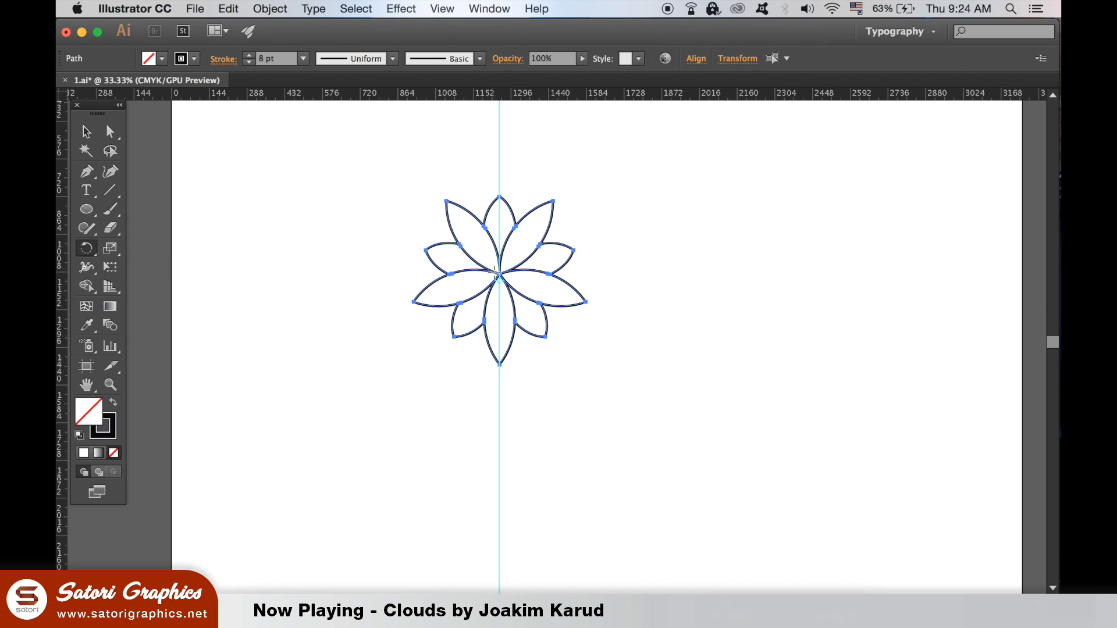
Step: Try to copy the flower rotated 72° about a point on the vertical guide below it
drag(499, 280, 499, 425)
key(super+equal)
drag(472, 466, 474, 467)
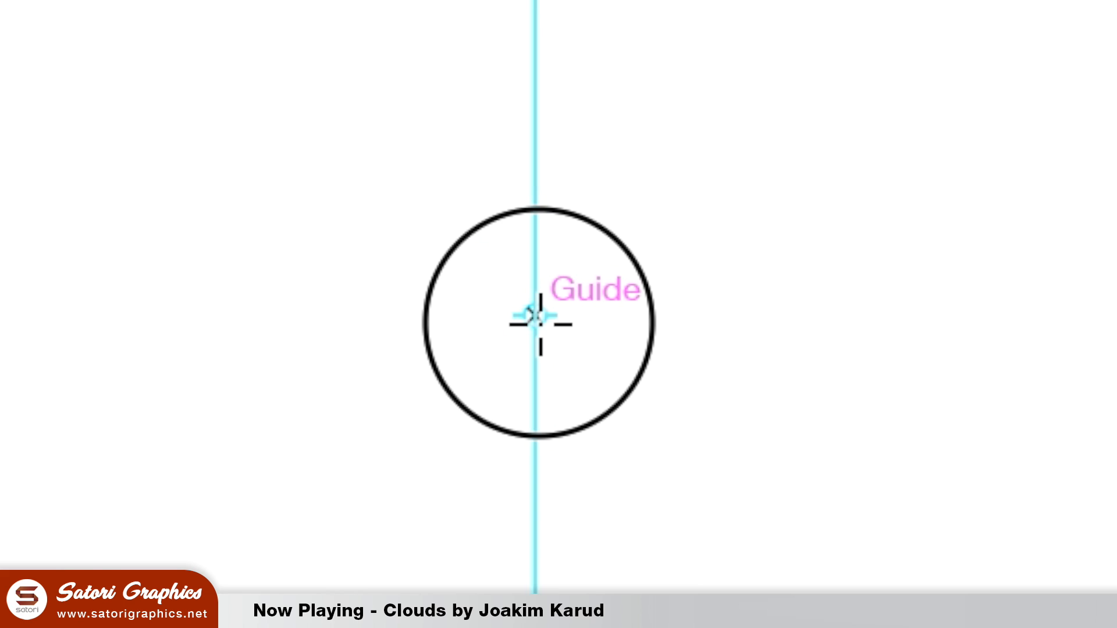
drag(541, 325, 537, 324)
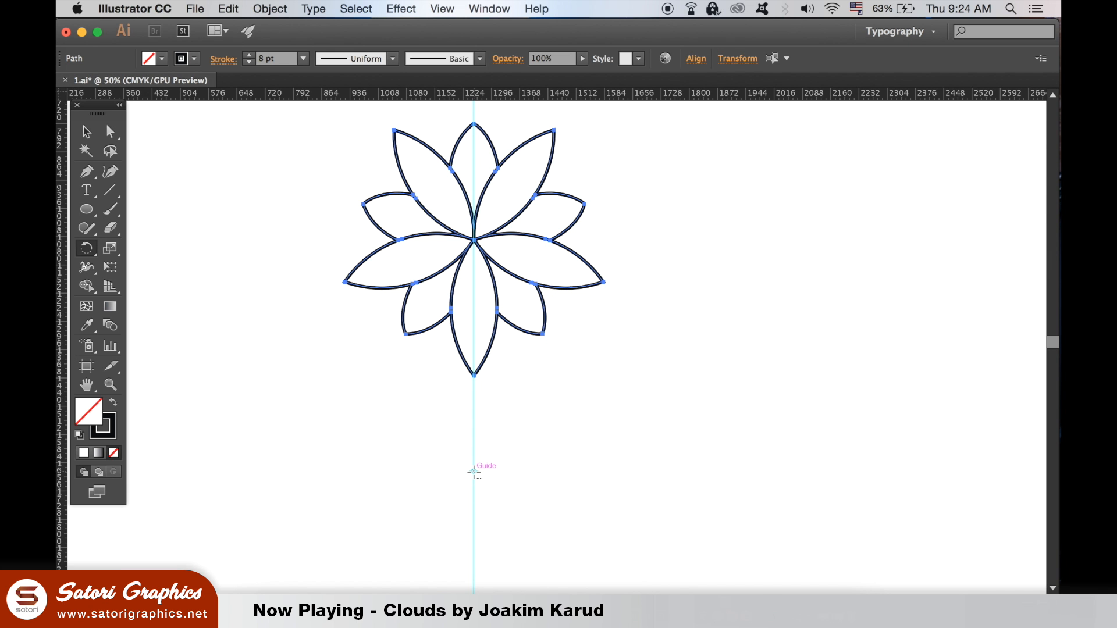
alt+click(474, 471)
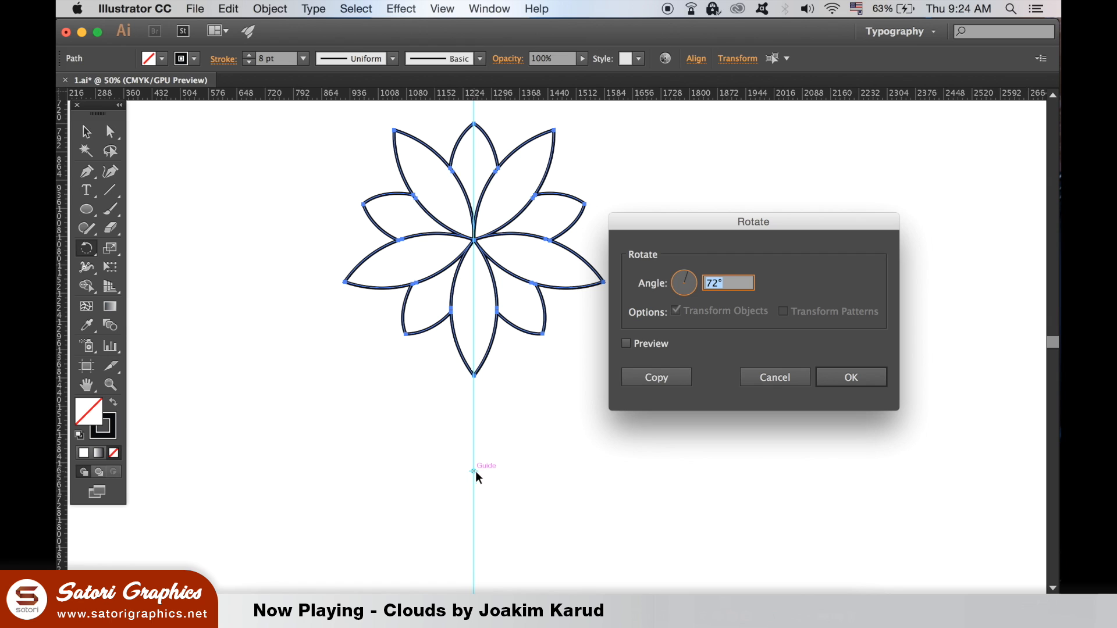
click(654, 344)
click(654, 344)
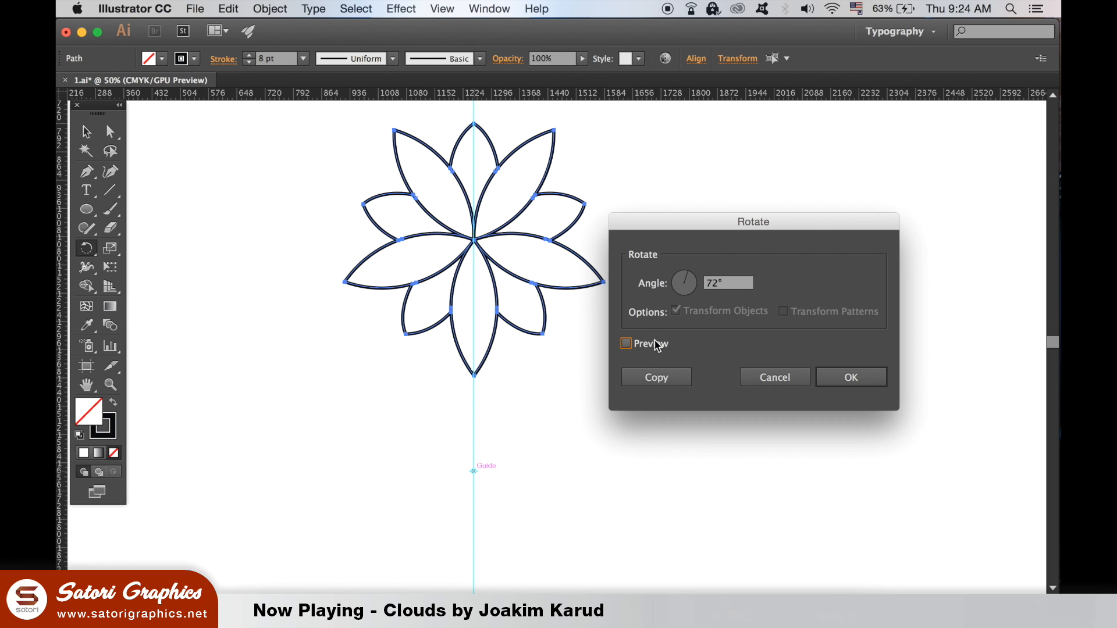
click(654, 378)
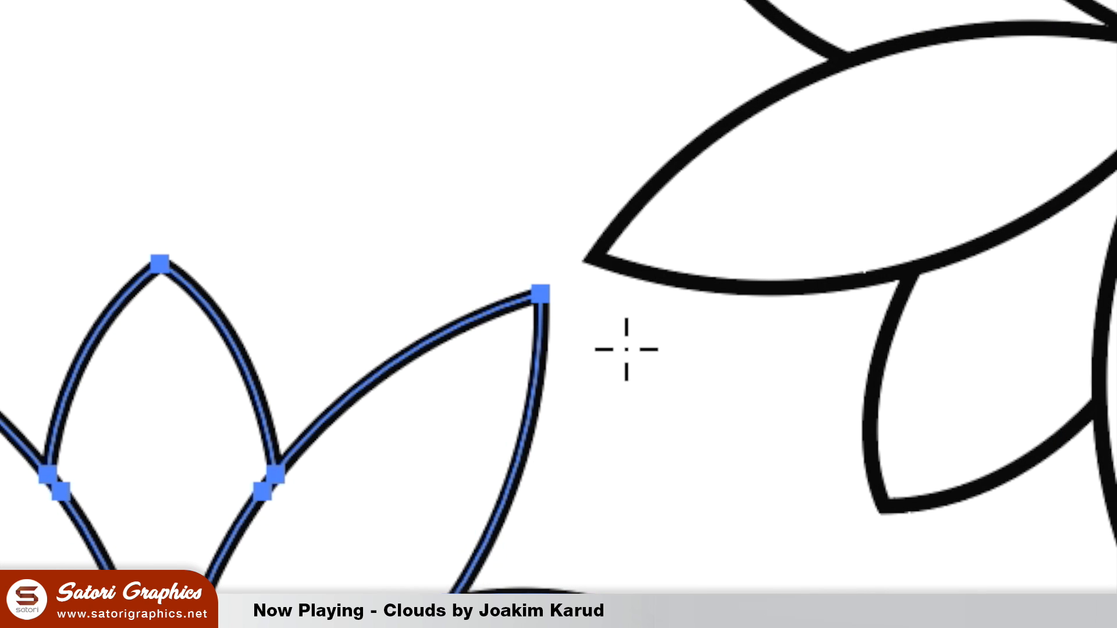
key(v)
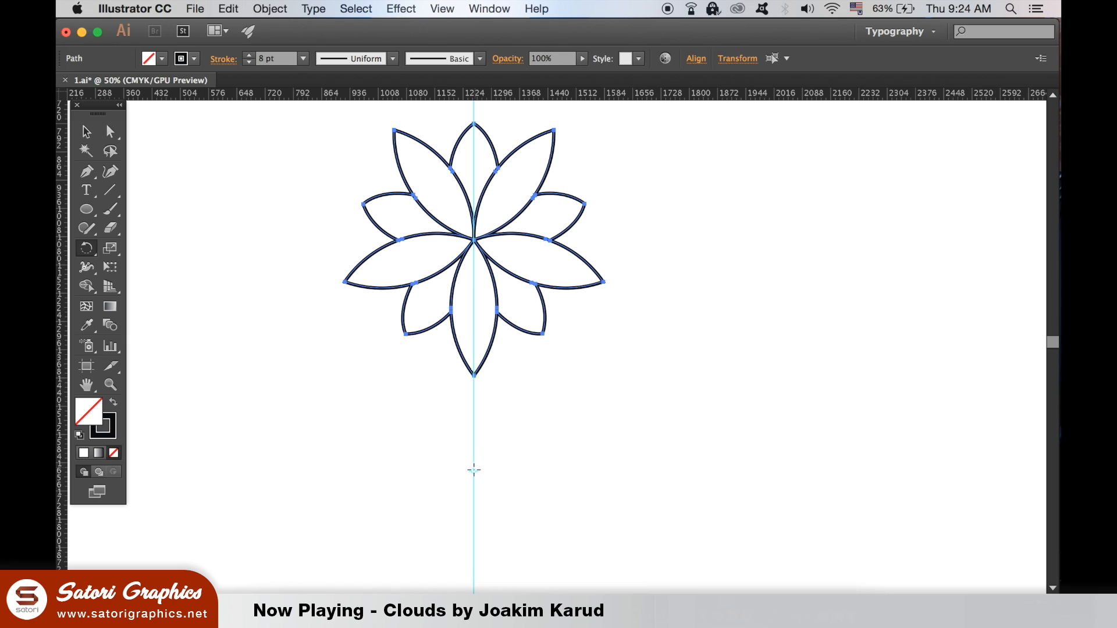
Step: Copy the flower rotated 72° about a slightly higher point on the vertical guide below it
alt+click(473, 469)
alt+click(474, 463)
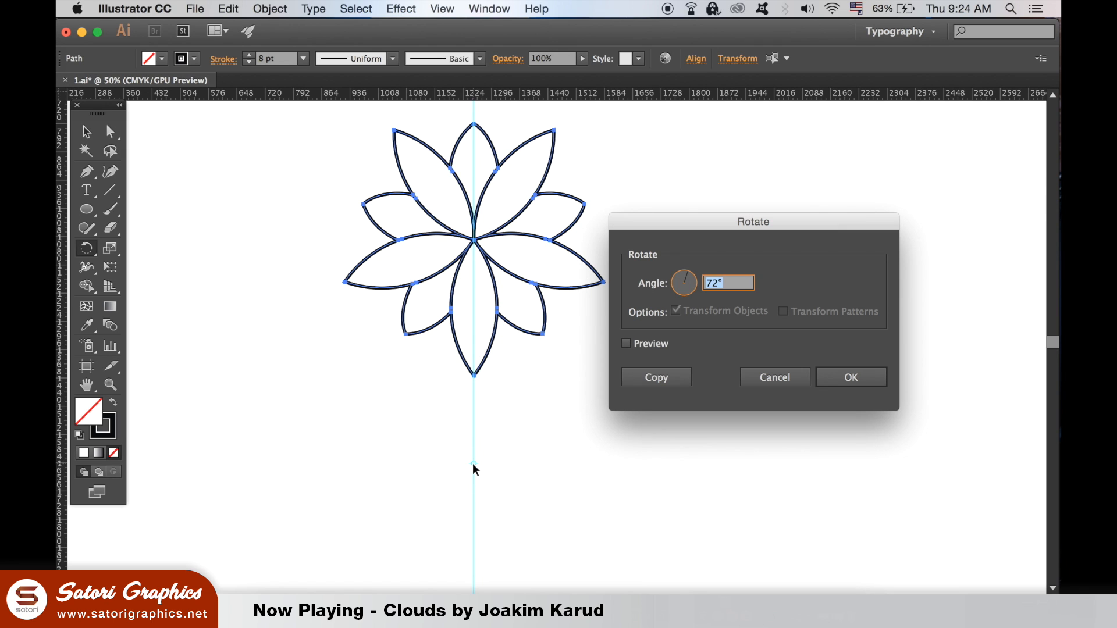
click(657, 378)
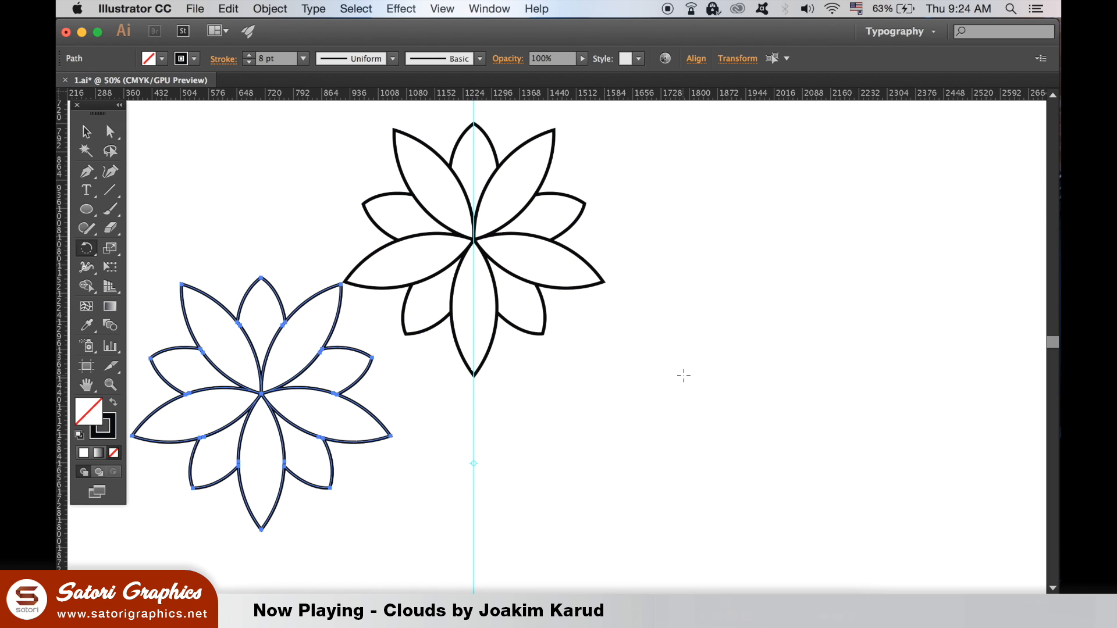
Step: Examine closely how the petal tips of the original flower and its rotated copy meet
key(super+equal)
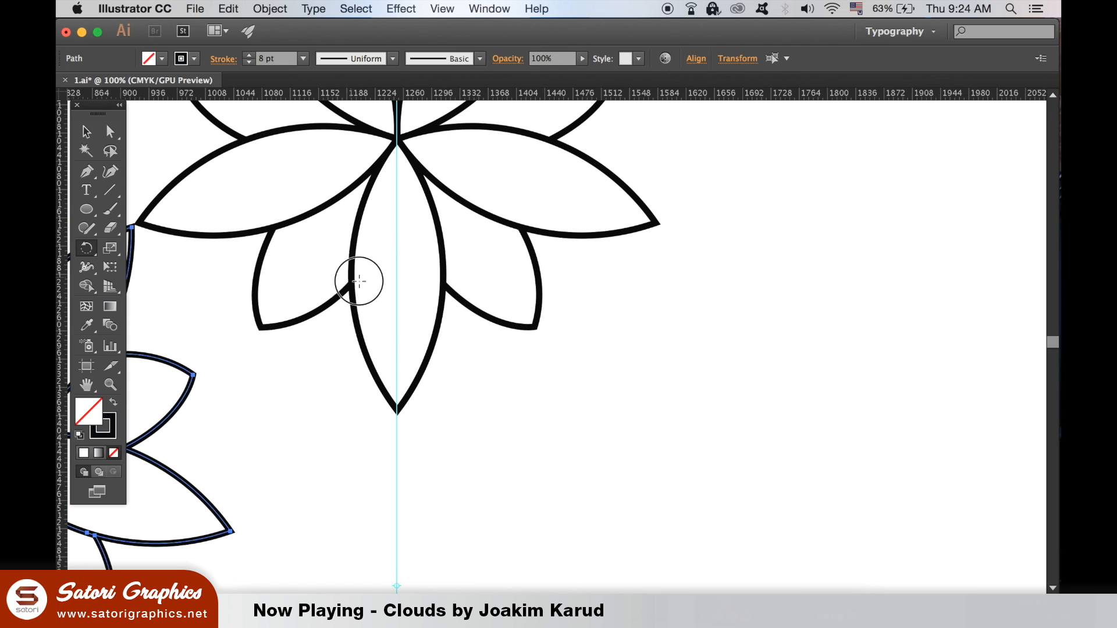
drag(344, 274, 475, 336)
key(super+equal)
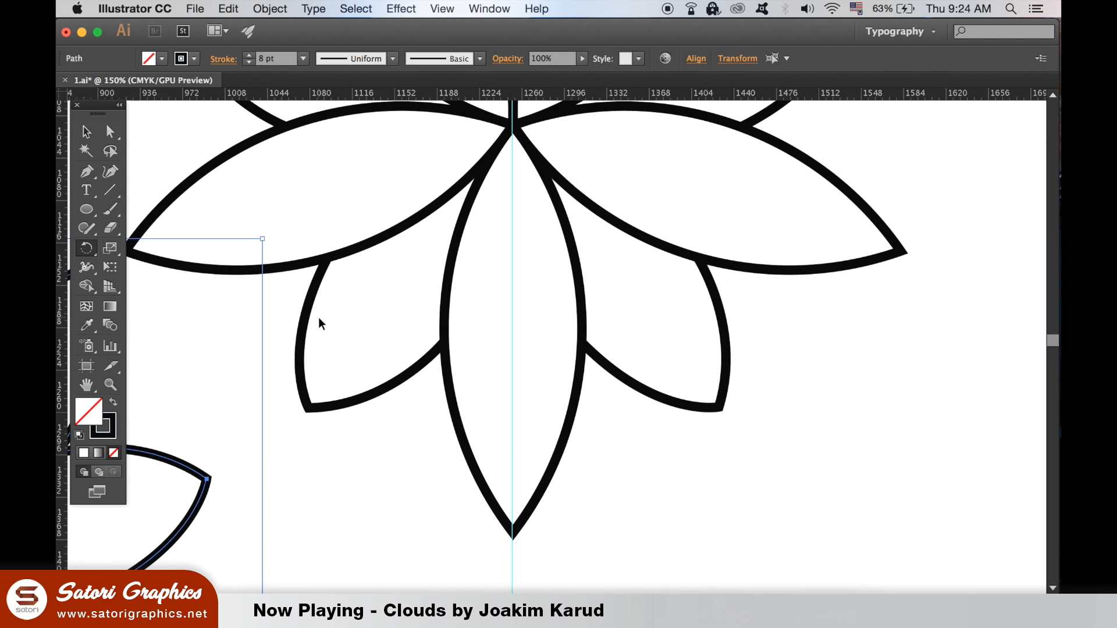
drag(316, 316, 673, 405)
key(super)
key(super+minus)
key(super+minus)
key(super+minus)
key(super+minus)
key(super+minus)
key(super+minus)
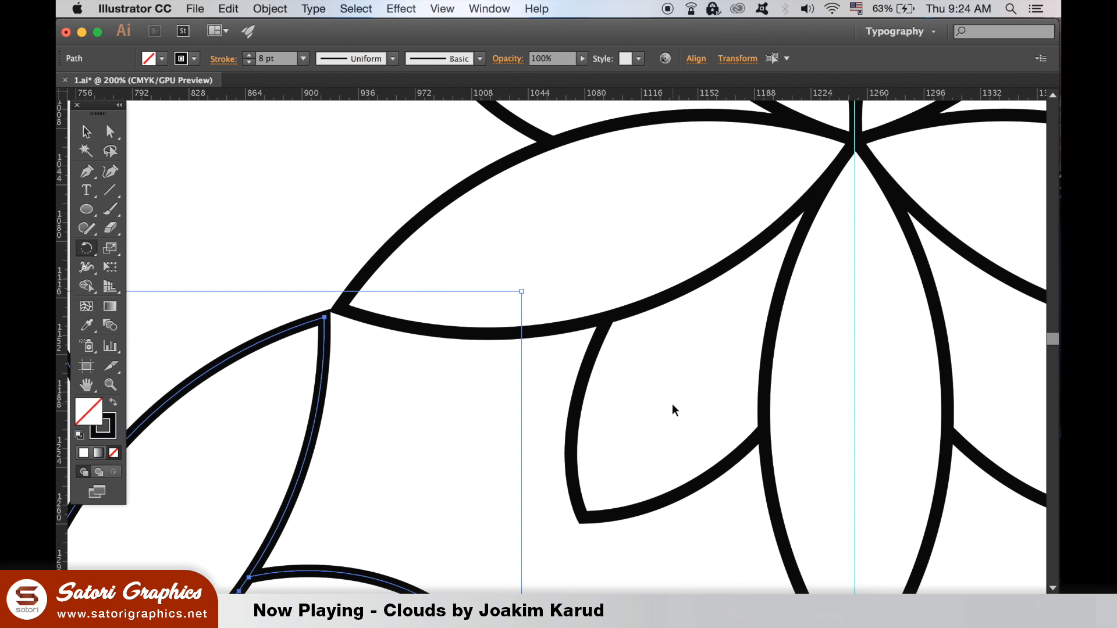
Step: Repeat the rotated flower copy three more times to complete a ring of five flowers, and deselect
drag(692, 452, 605, 412)
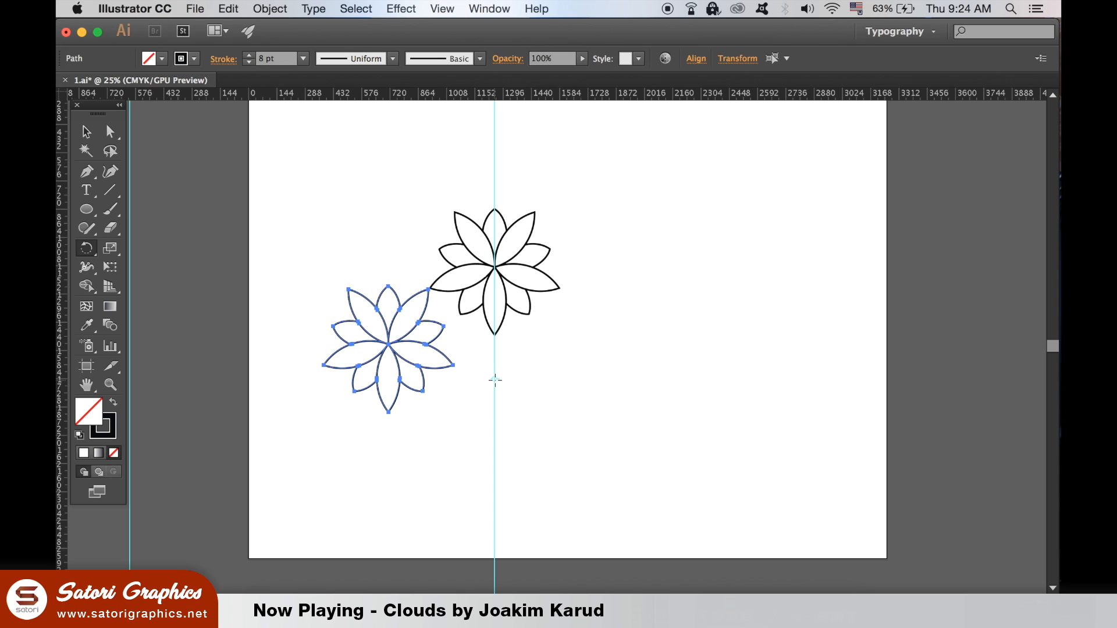
key(super+d)
key(super+d)
key(super+d)
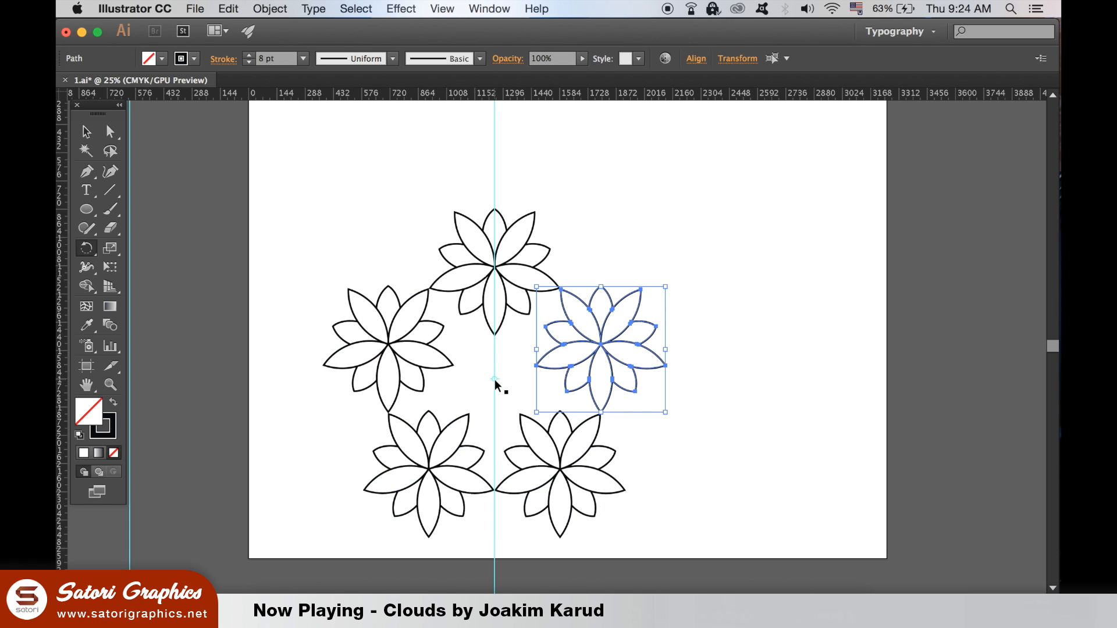
click(86, 132)
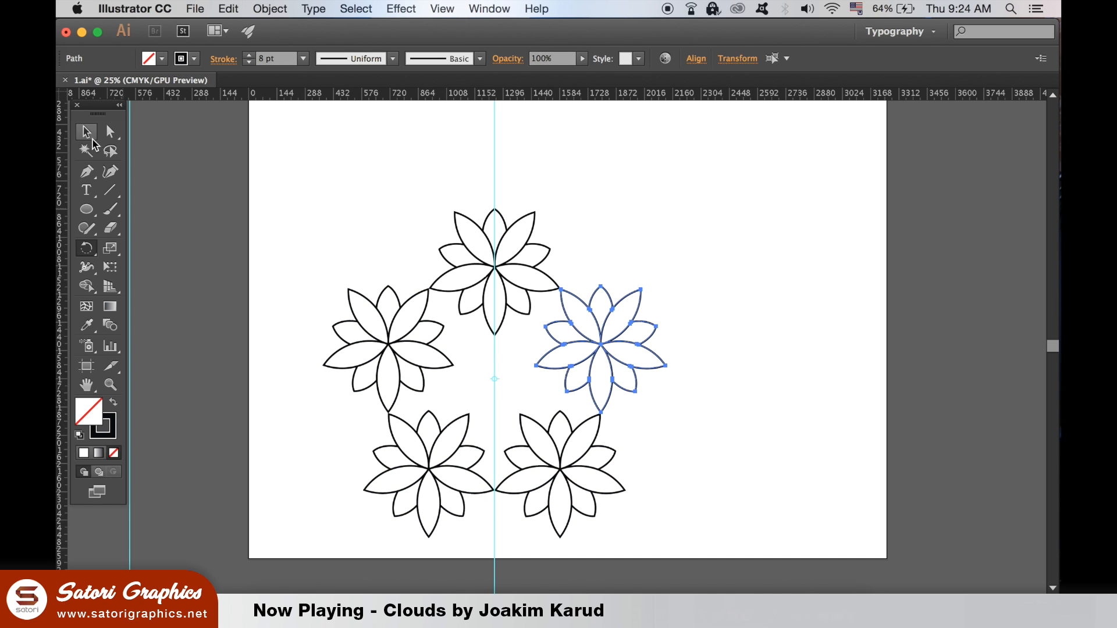
click(351, 179)
Step: Select the complete ring of five flowers and outline its strokes
scroll(618, 302, up, 2)
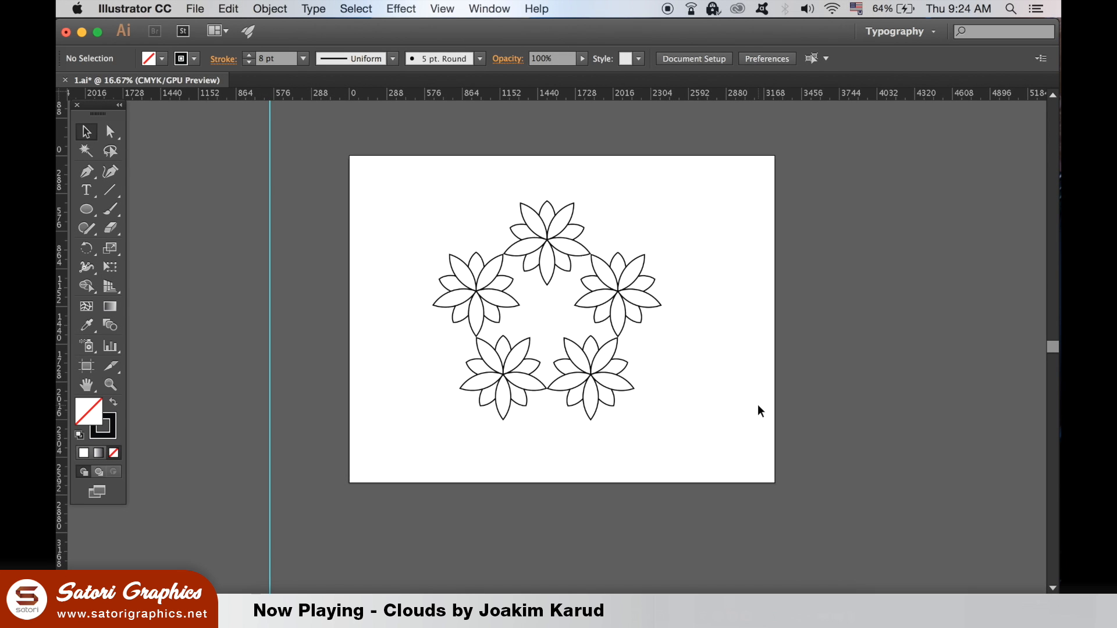
drag(424, 169, 724, 425)
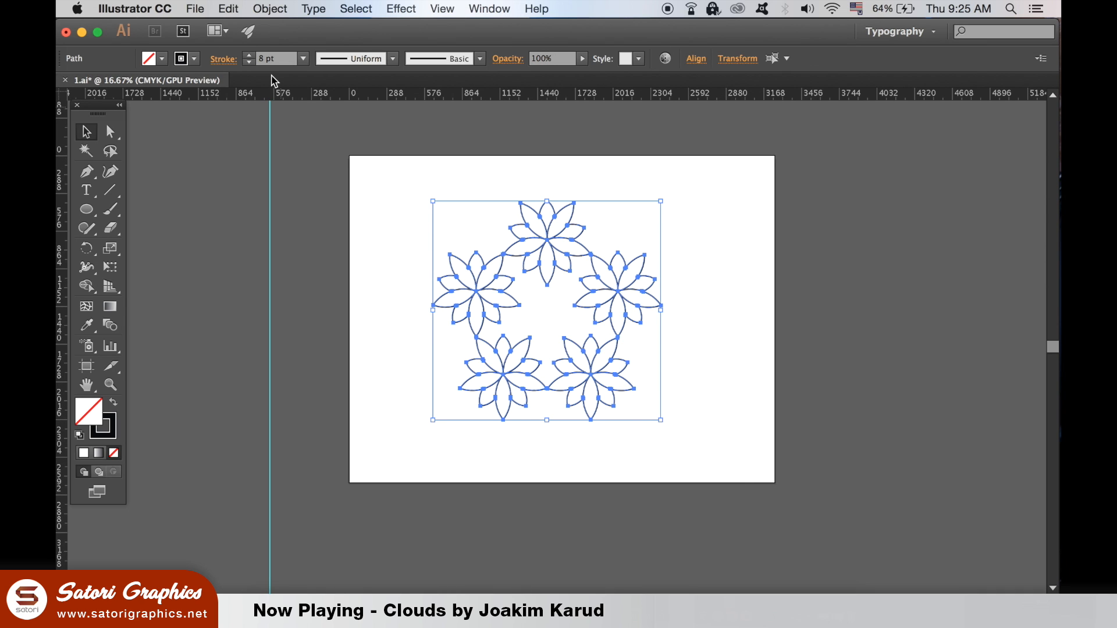
click(270, 8)
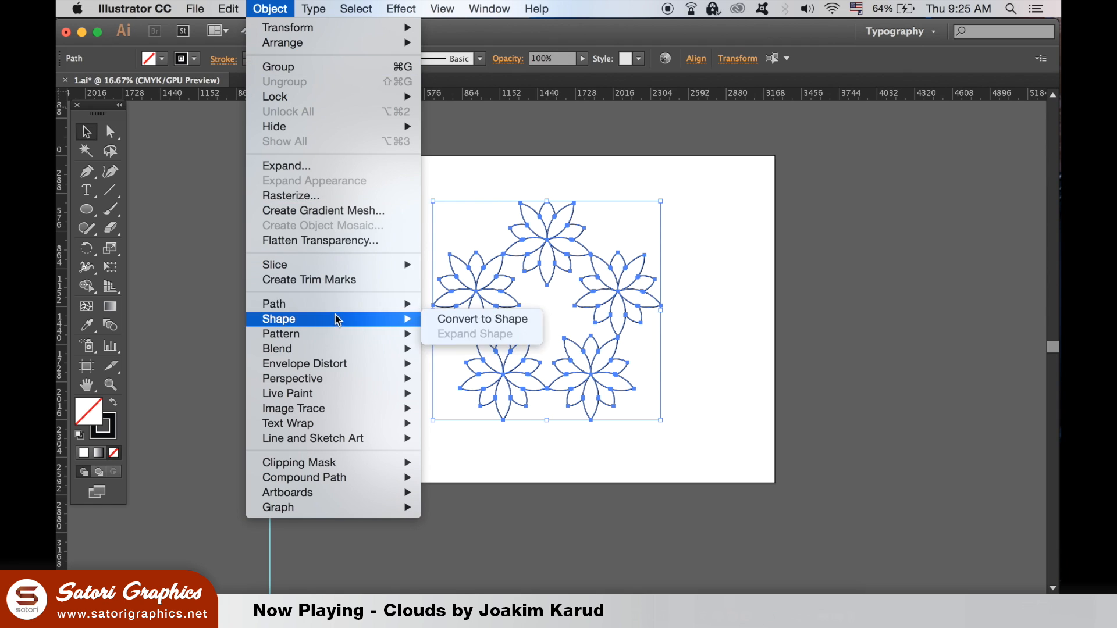
mouse_move(339, 307)
click(474, 344)
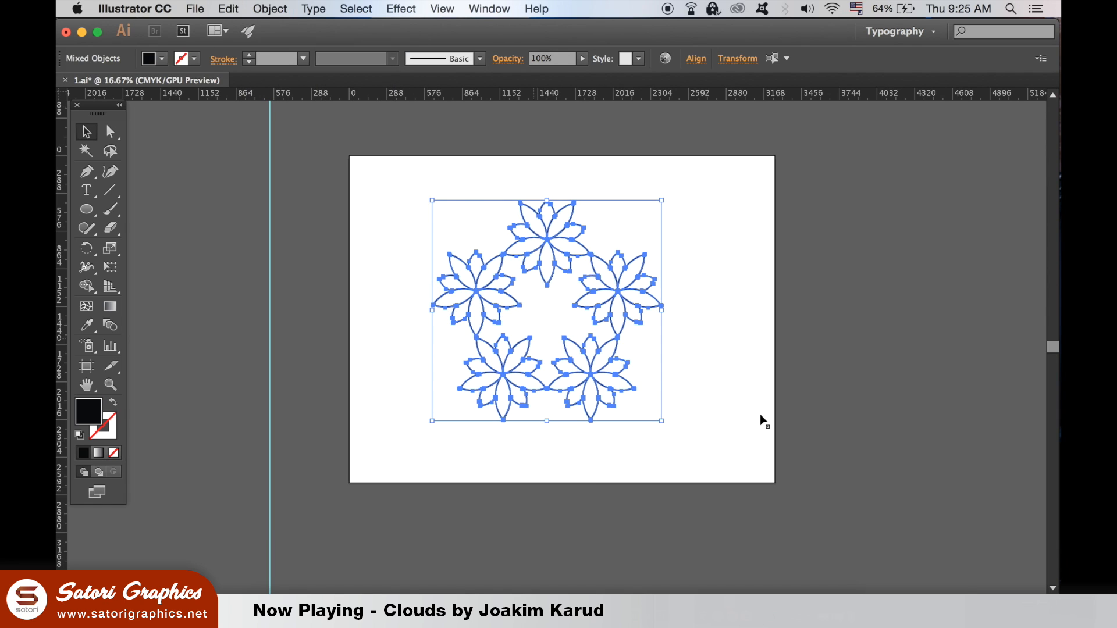
Step: Unite the outlined flowers into one compound path with Pathfinder, deselect it, and put the Pathfinder controls away
click(492, 7)
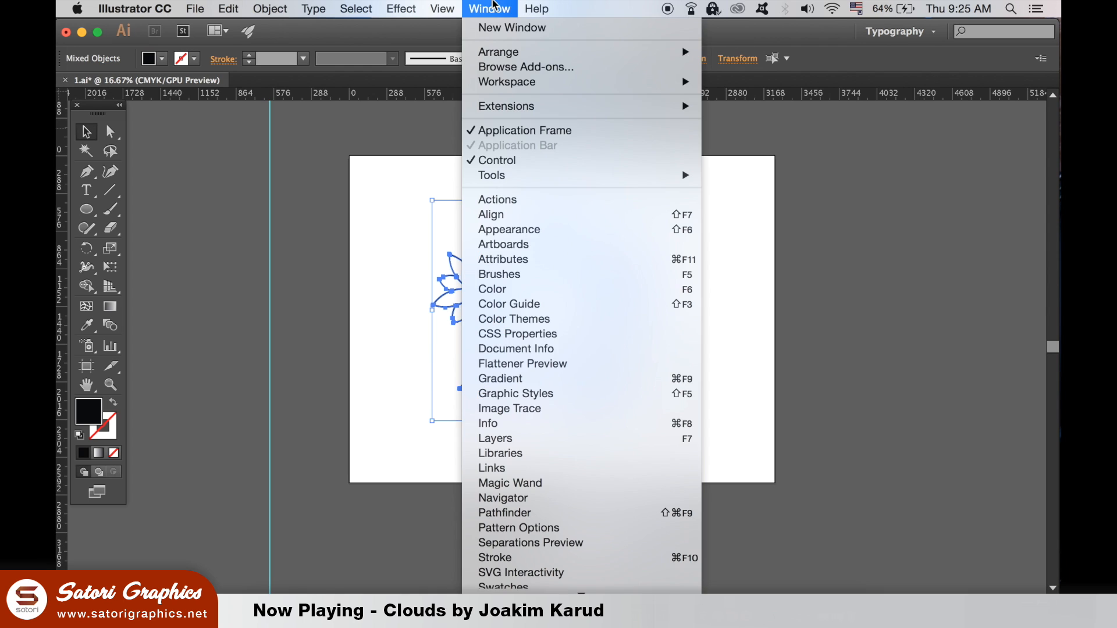
click(653, 512)
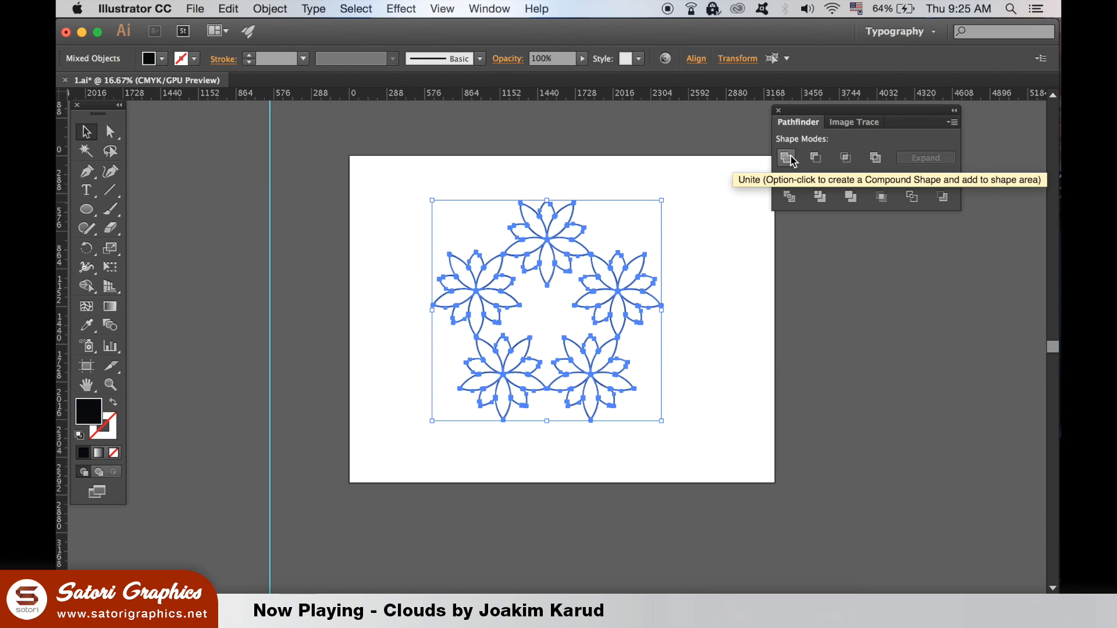
click(256, 322)
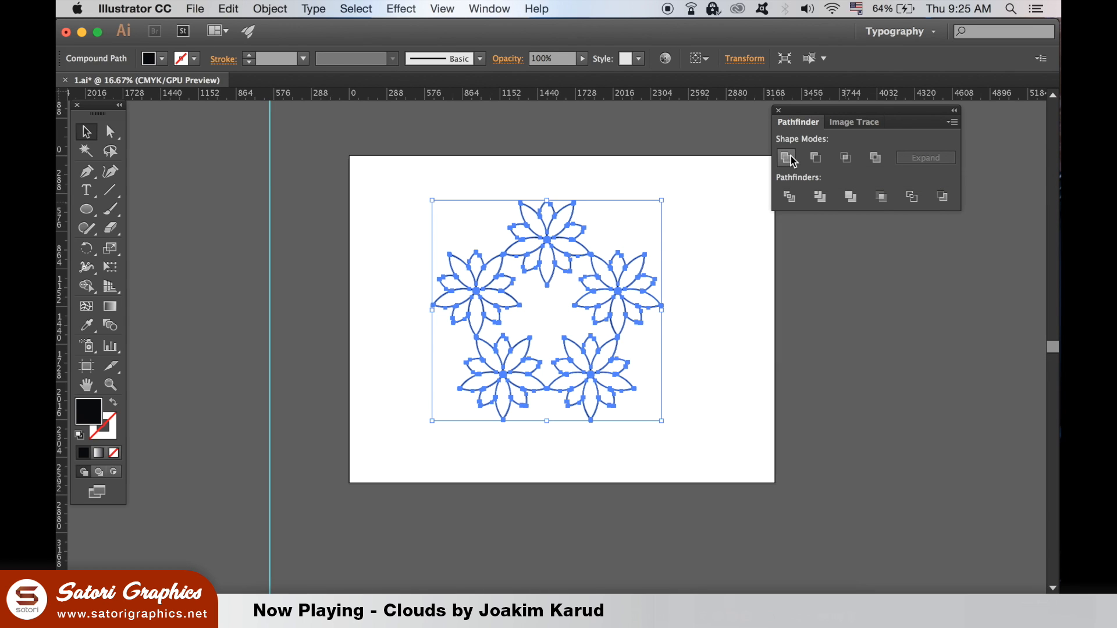
click(787, 333)
click(955, 110)
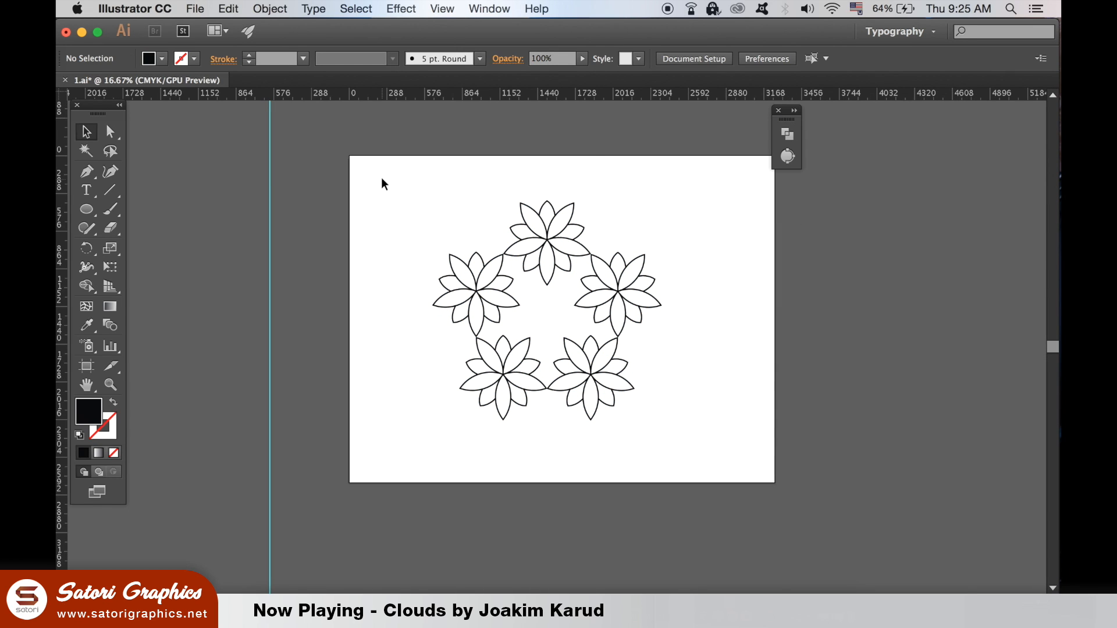
click(777, 111)
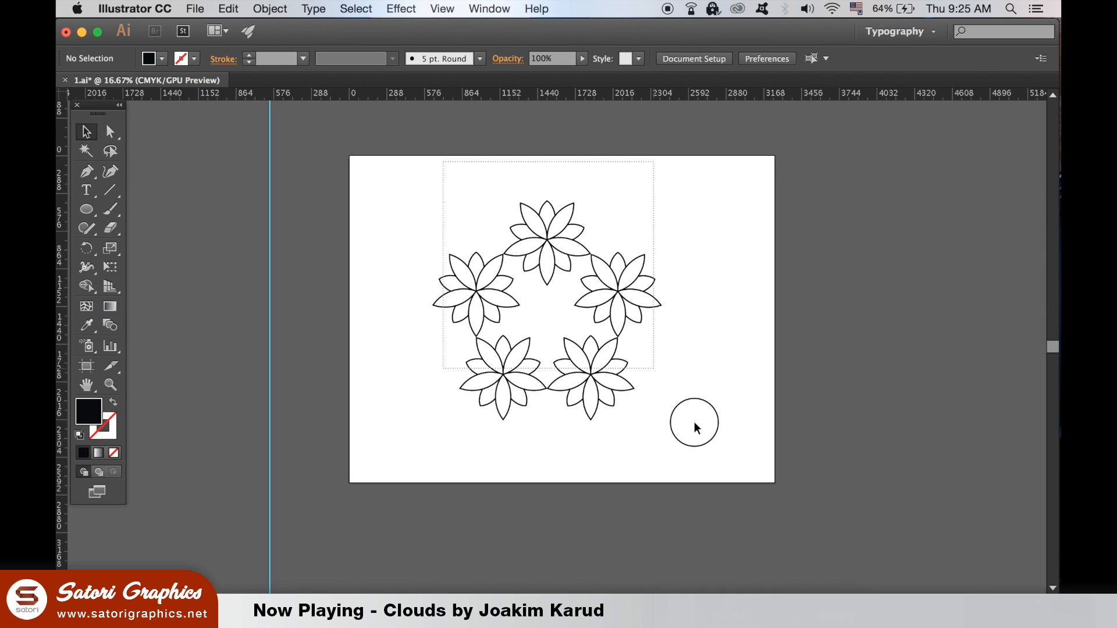
Step: Scale the flower ring down proportionally about its centre, move it to the artboard's upper left area, and deselect it
drag(694, 422, 674, 324)
drag(656, 210, 623, 242)
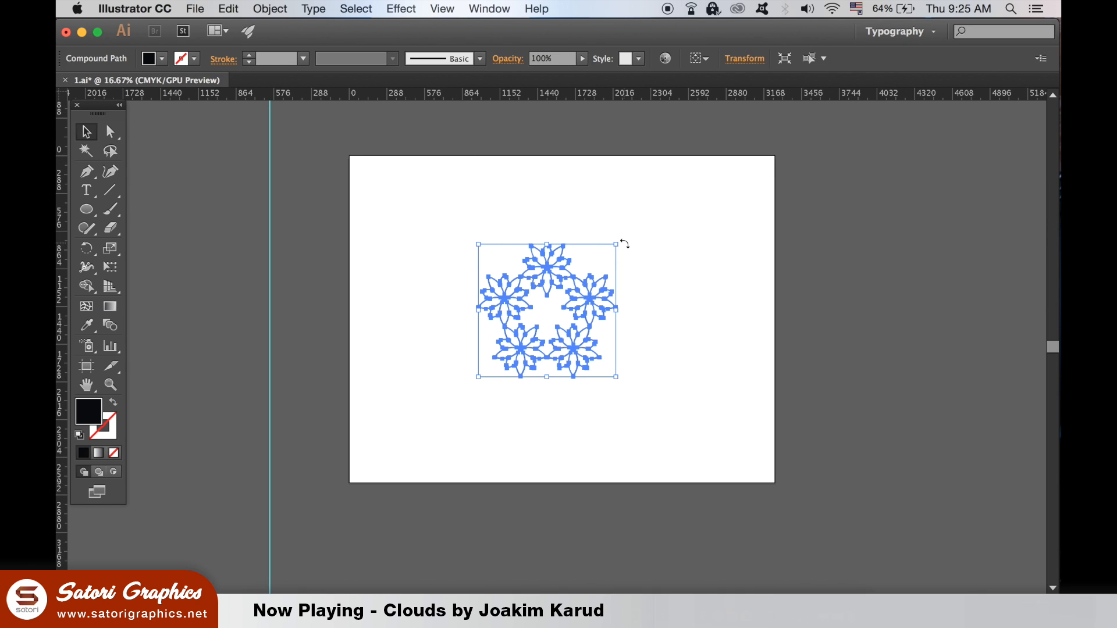
click(730, 253)
drag(429, 242, 656, 435)
click(686, 367)
click(579, 361)
drag(573, 356, 503, 298)
click(616, 331)
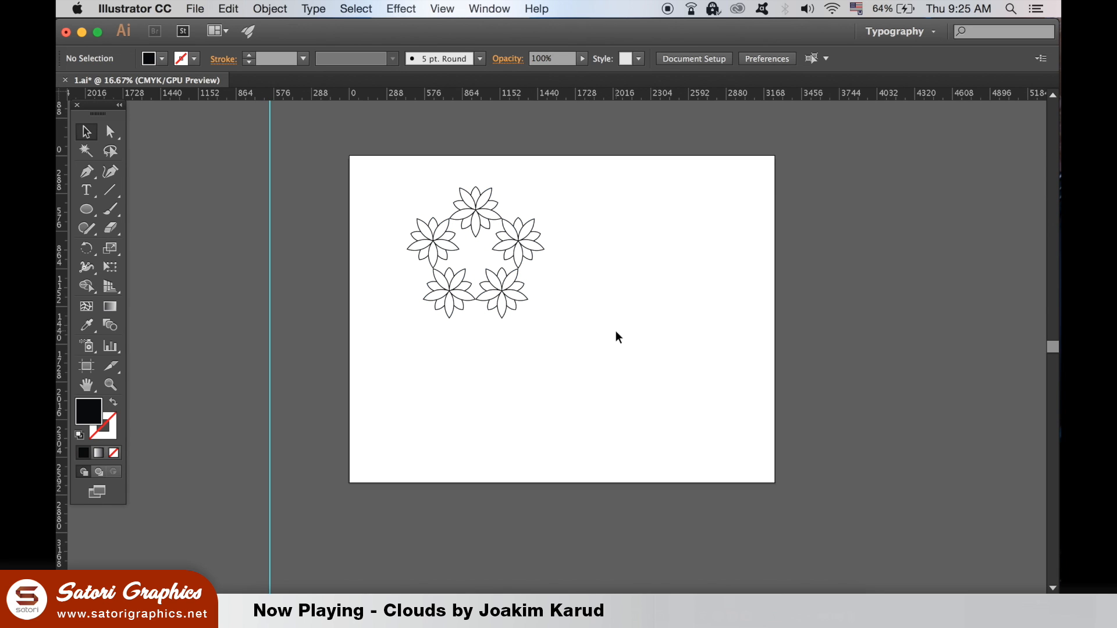
Step: Draw an unfilled circle with a black stroke beside the flower ring and set its stroke weight to 340 pt
click(113, 404)
click(86, 209)
drag(599, 256, 721, 361)
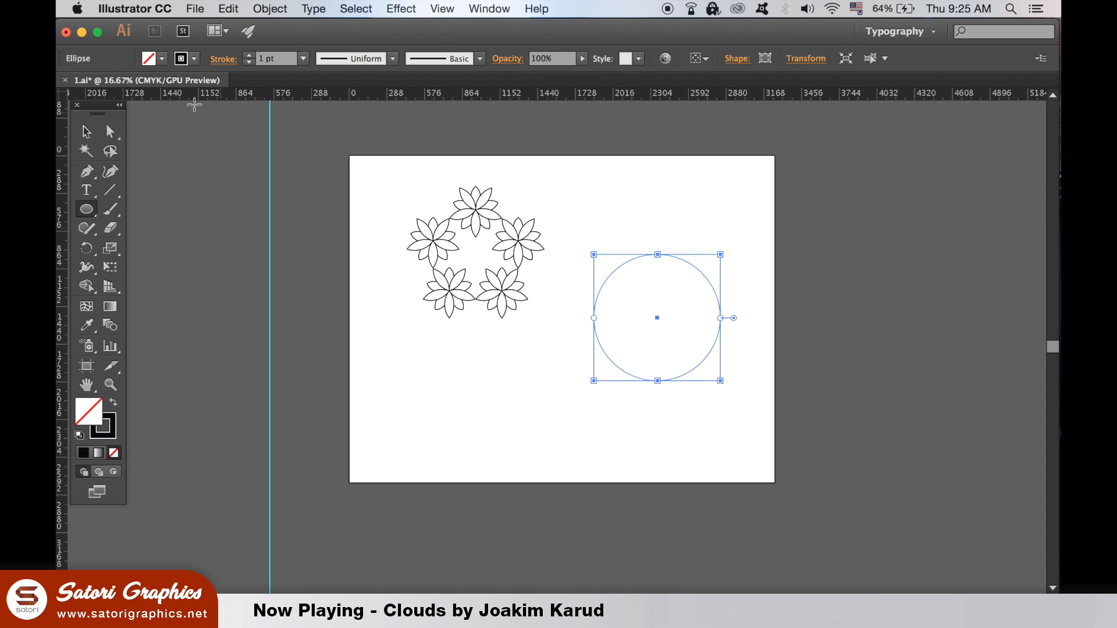
click(86, 132)
click(278, 59)
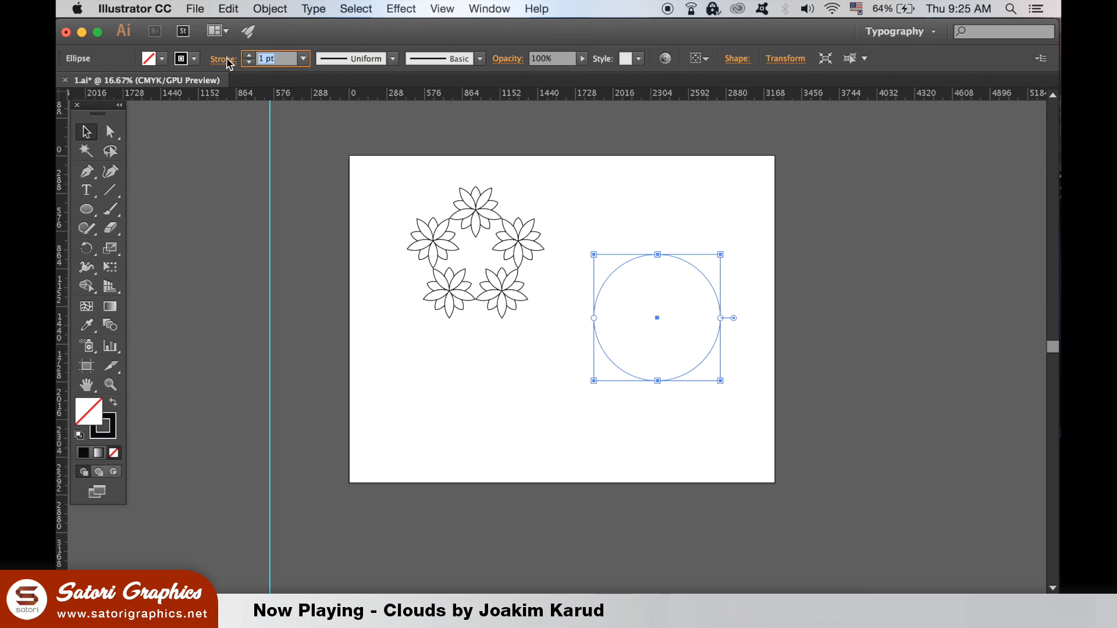
text(34)
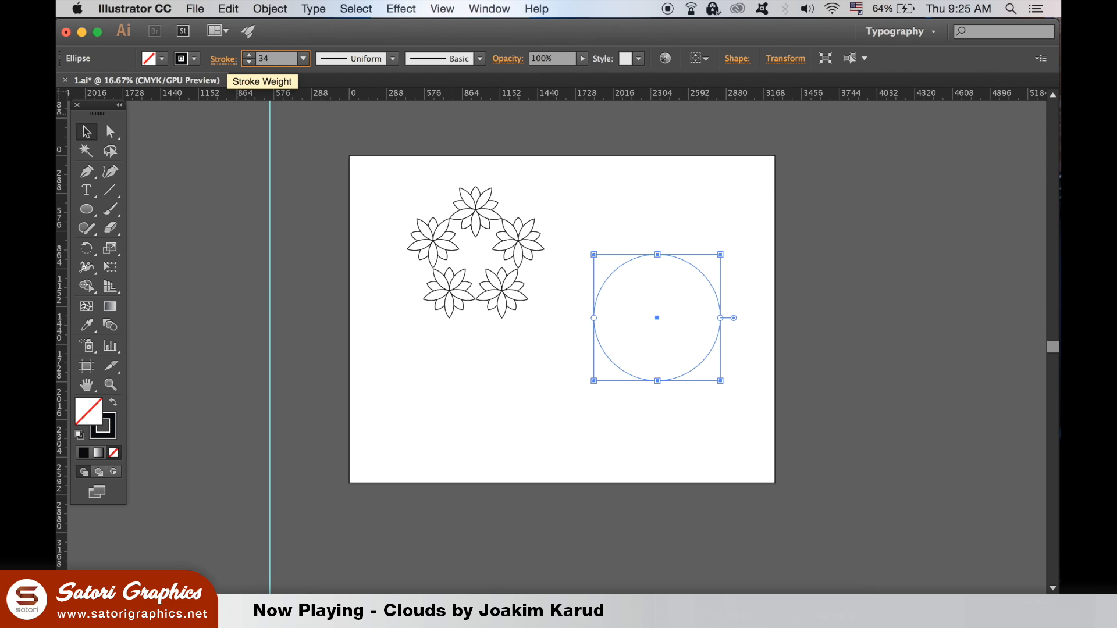
text(0)
key(Return)
click(666, 301)
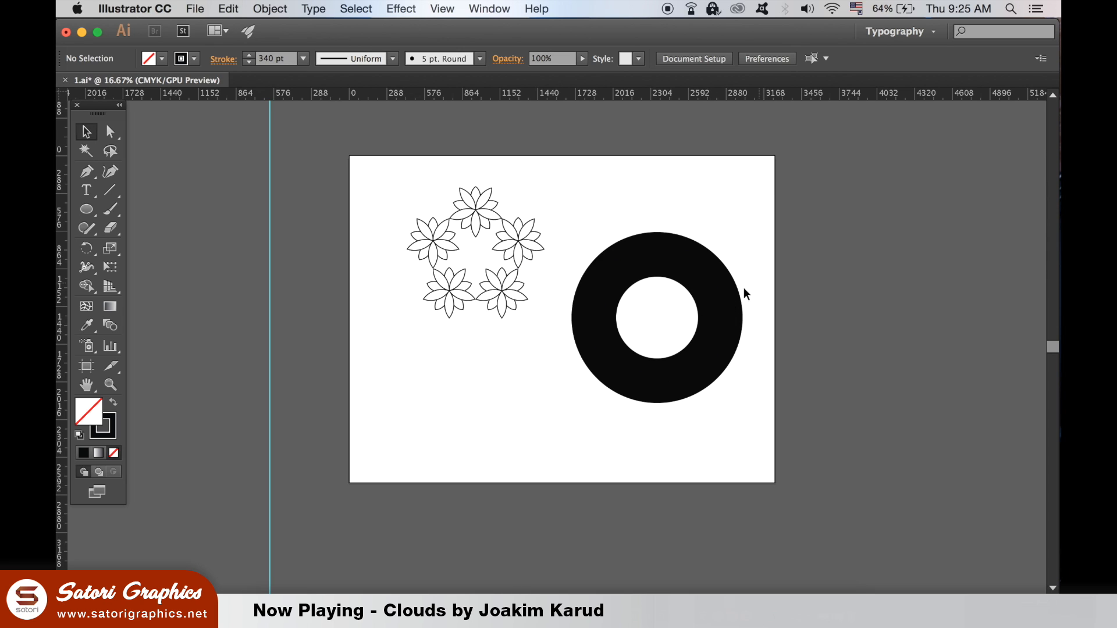
Step: Place the thick circle over the flower ring with their centres matching, and set its stroke weight to 300 pt
drag(729, 292, 665, 257)
drag(718, 336, 537, 267)
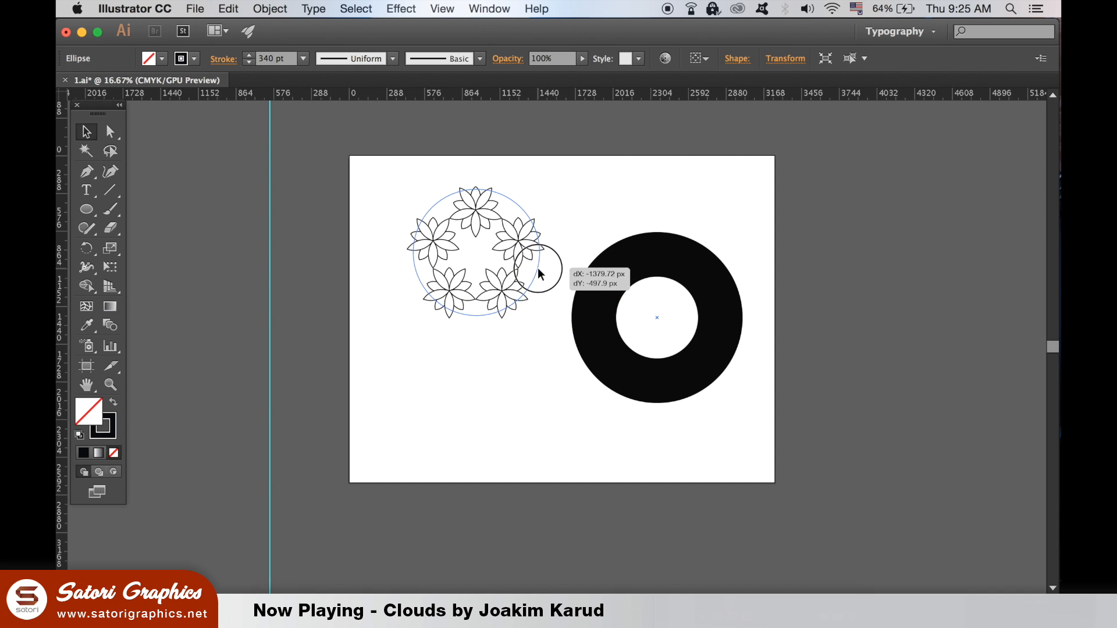
drag(538, 267, 537, 267)
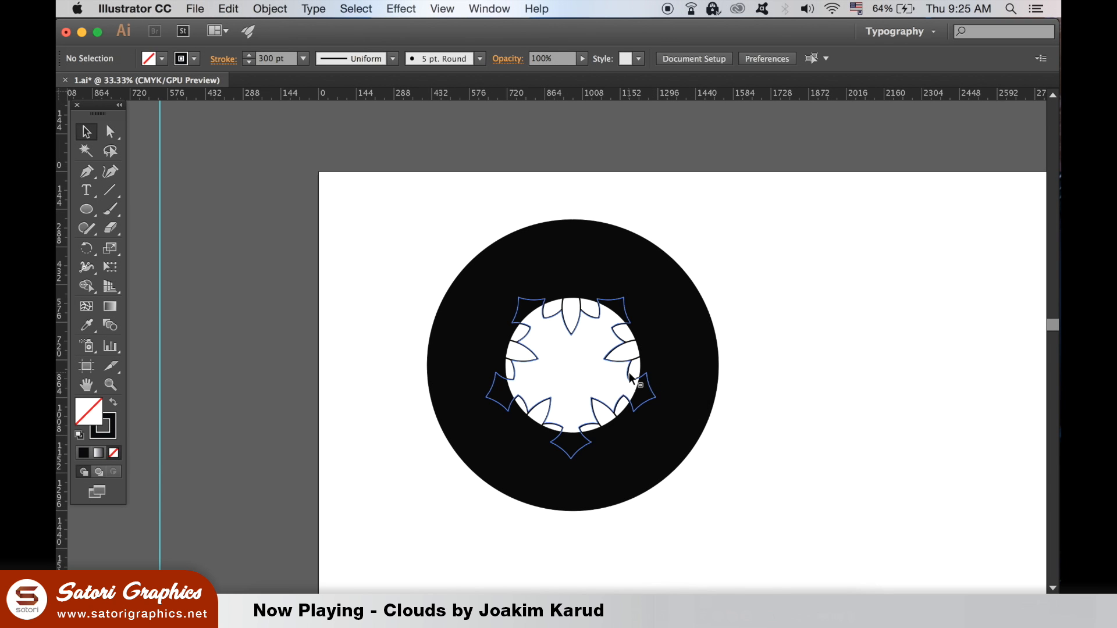
Step: Enlarge the flower ring slightly to about the thick circle's outer diameter and align both horizontally by their centres
click(631, 378)
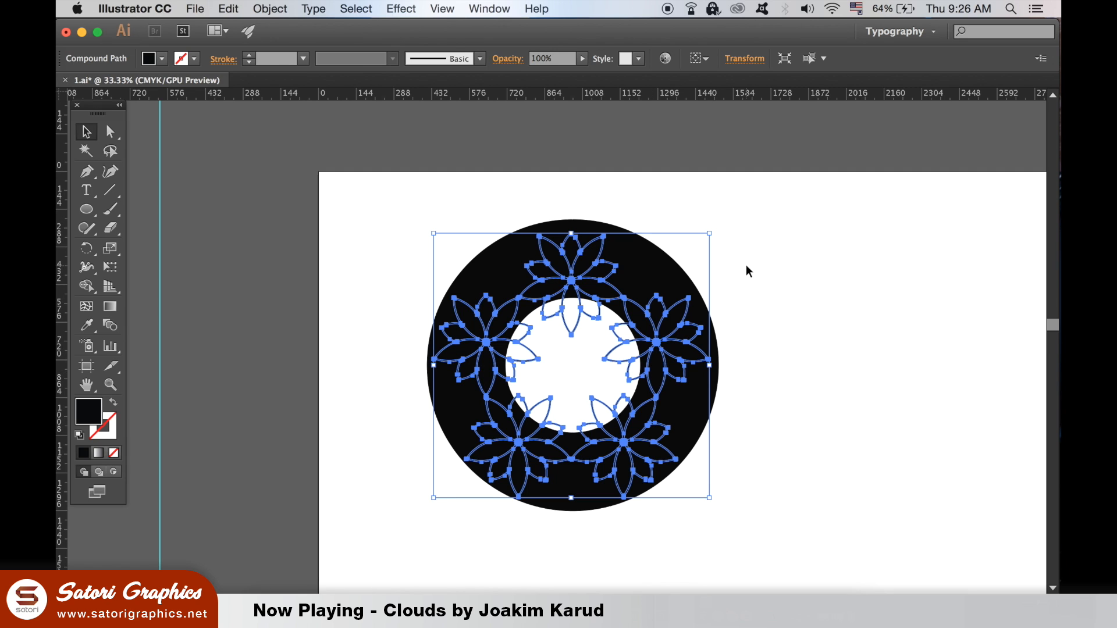
drag(709, 234, 722, 221)
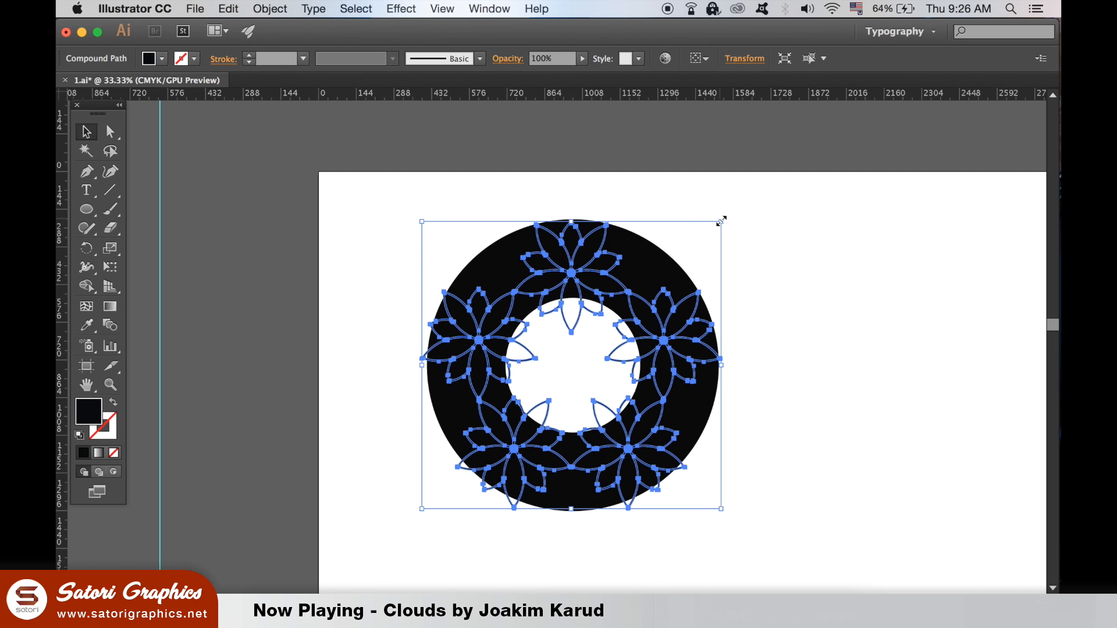
shift+click(653, 260)
click(697, 58)
click(664, 100)
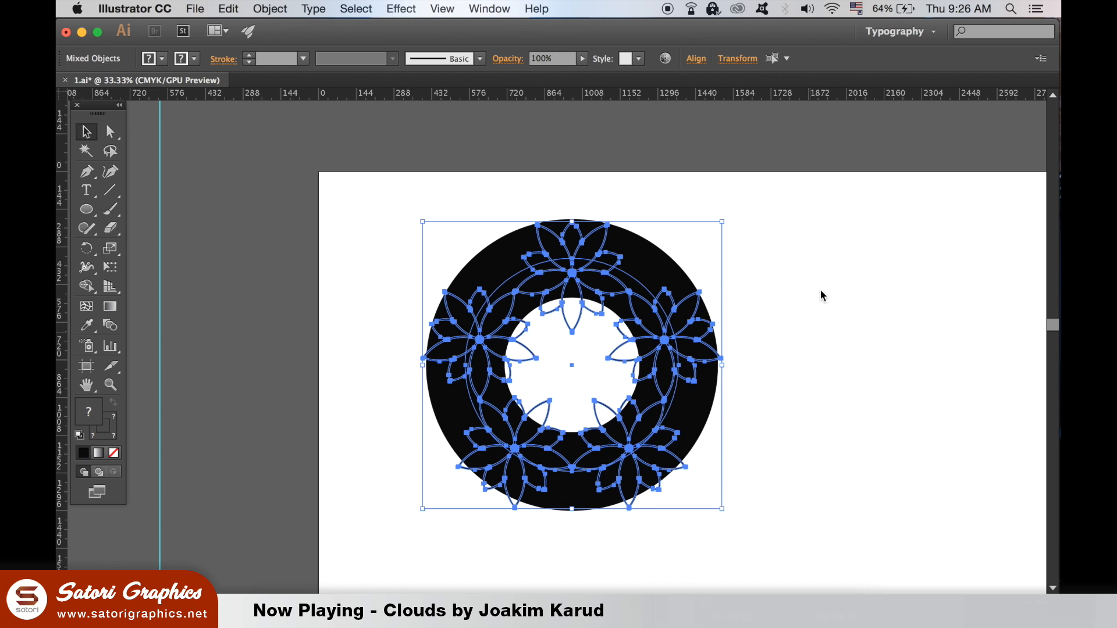
Step: Enlarge the flower ring about its centre so its outer petal tips extend beyond the thick circle, and deselect
click(734, 213)
click(676, 343)
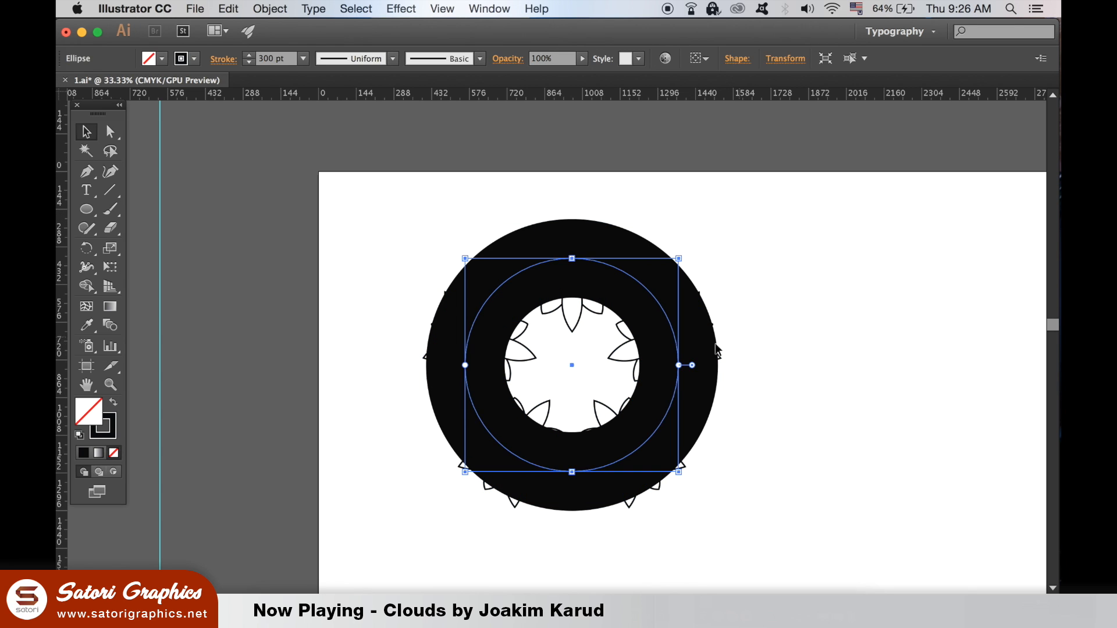
key(Delete)
click(716, 351)
drag(722, 220, 738, 206)
click(815, 237)
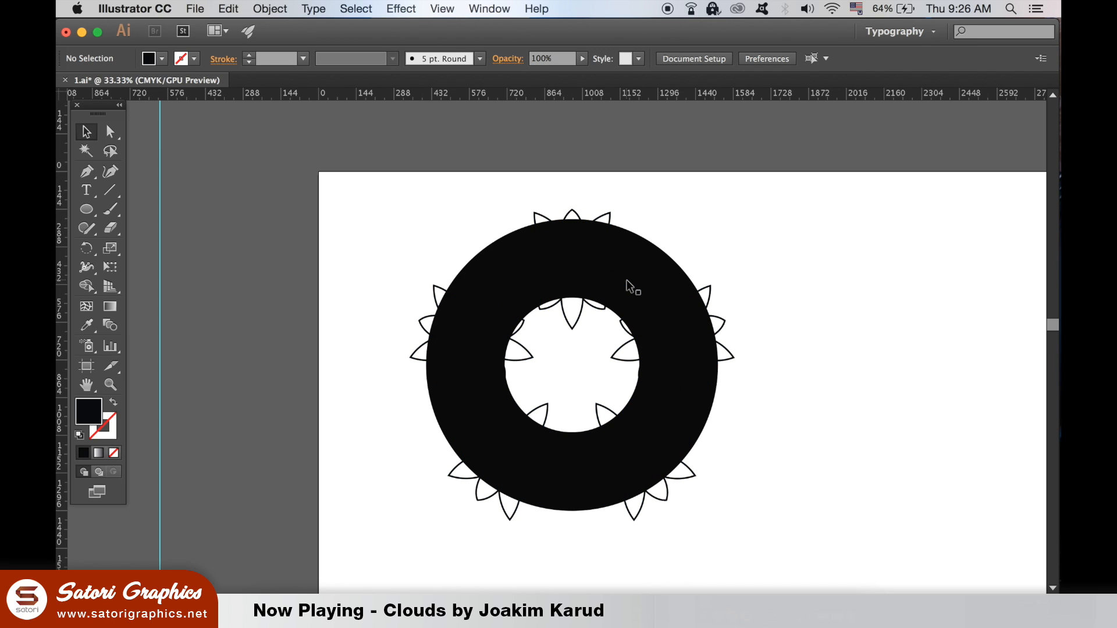
Step: Outline the stroke of the thick circle and deselect the resulting band
click(675, 330)
click(270, 8)
mouse_move(410, 311)
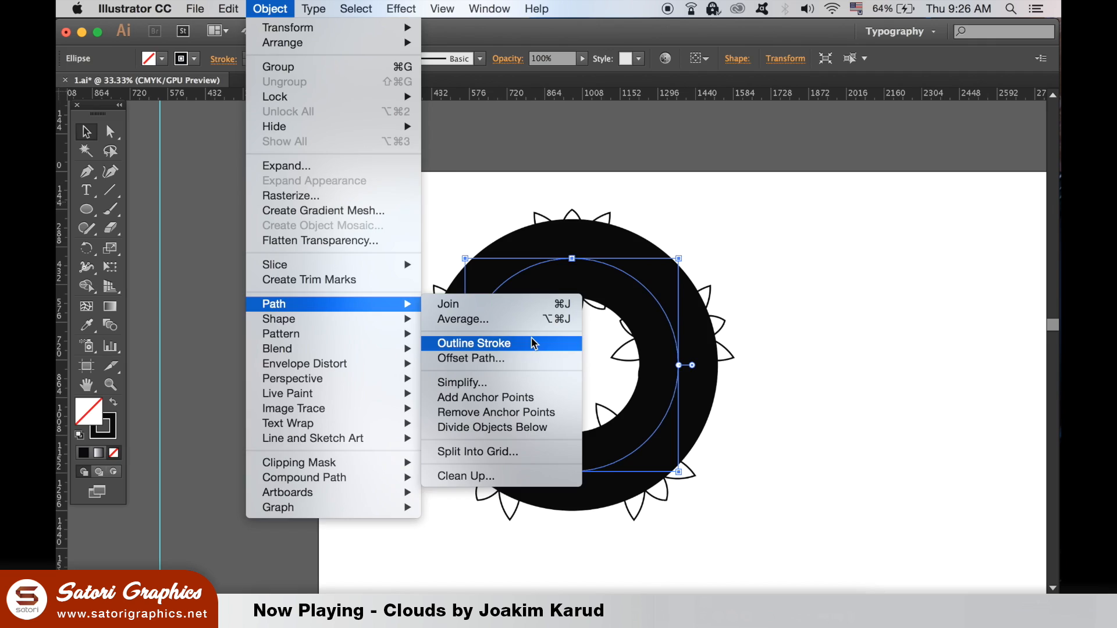
click(856, 259)
click(822, 256)
Step: Intersect the outlined band with the flower ring using Pathfinder, deselect, and put the Pathfinder controls away
drag(507, 250, 774, 486)
click(490, 9)
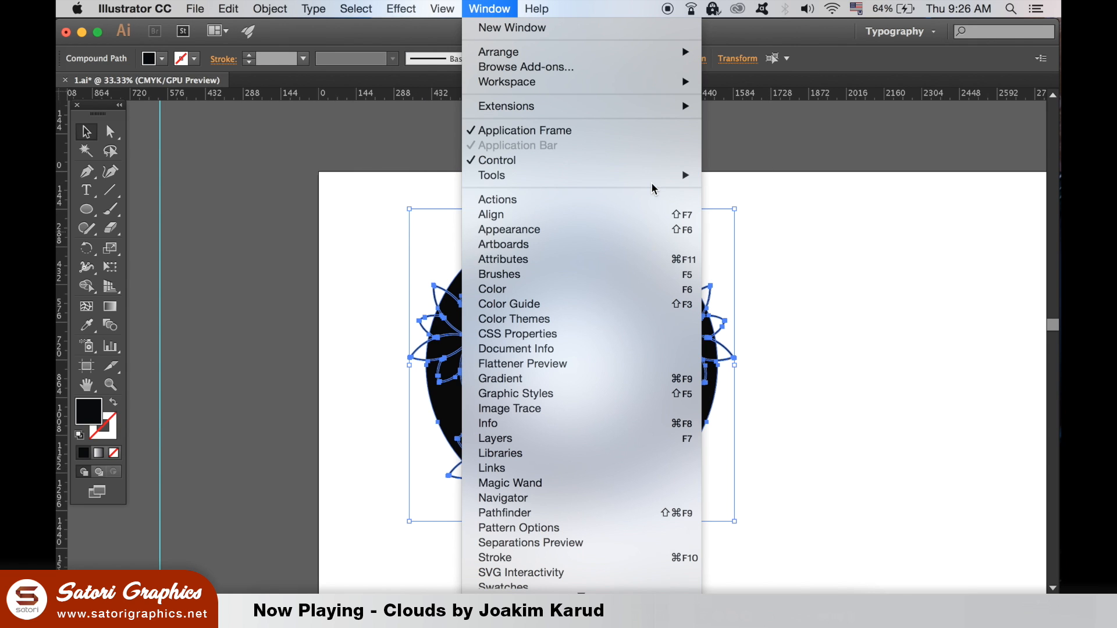
click(640, 514)
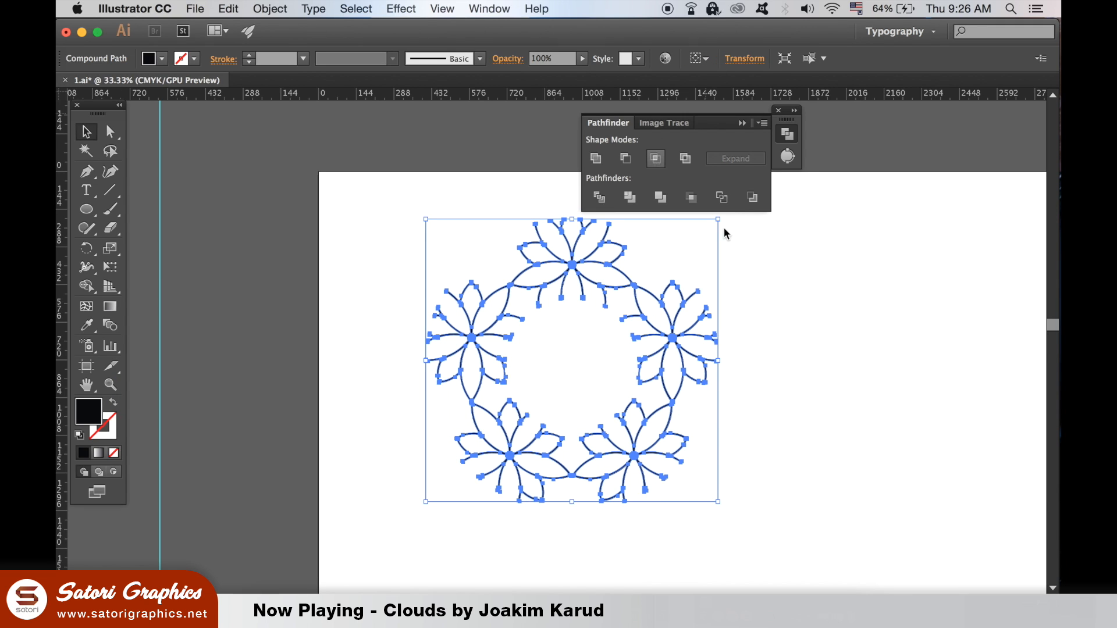
click(906, 398)
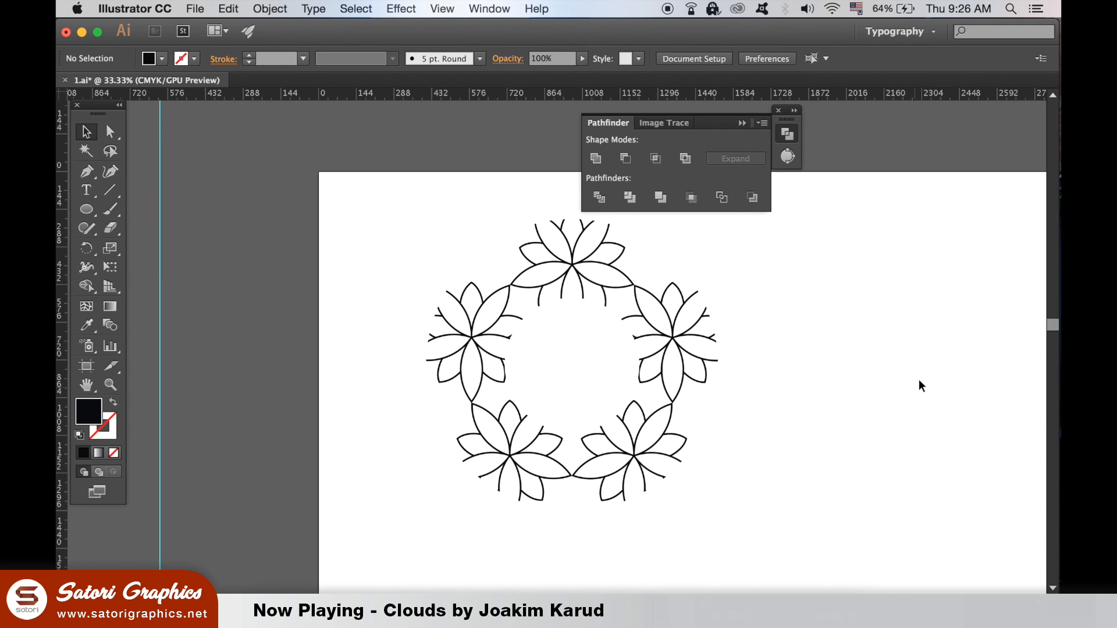
click(742, 123)
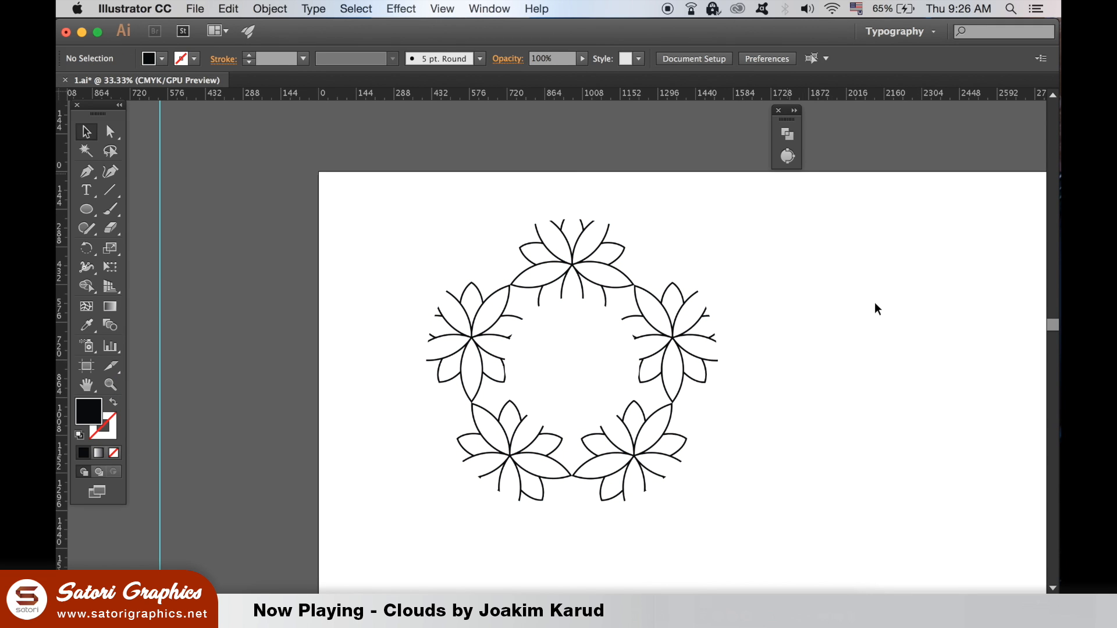
click(779, 112)
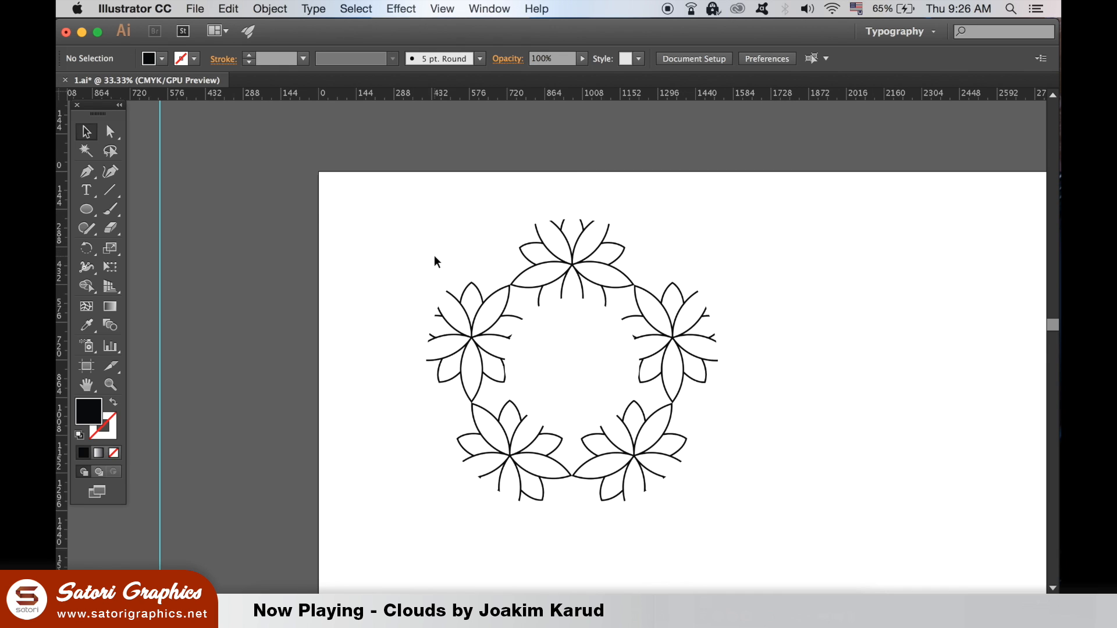
Step: Draw an unfilled circle beside the trimmed flower ring and set its black stroke to 8 pt
key(super+minus)
key(super+equal)
click(114, 402)
click(84, 211)
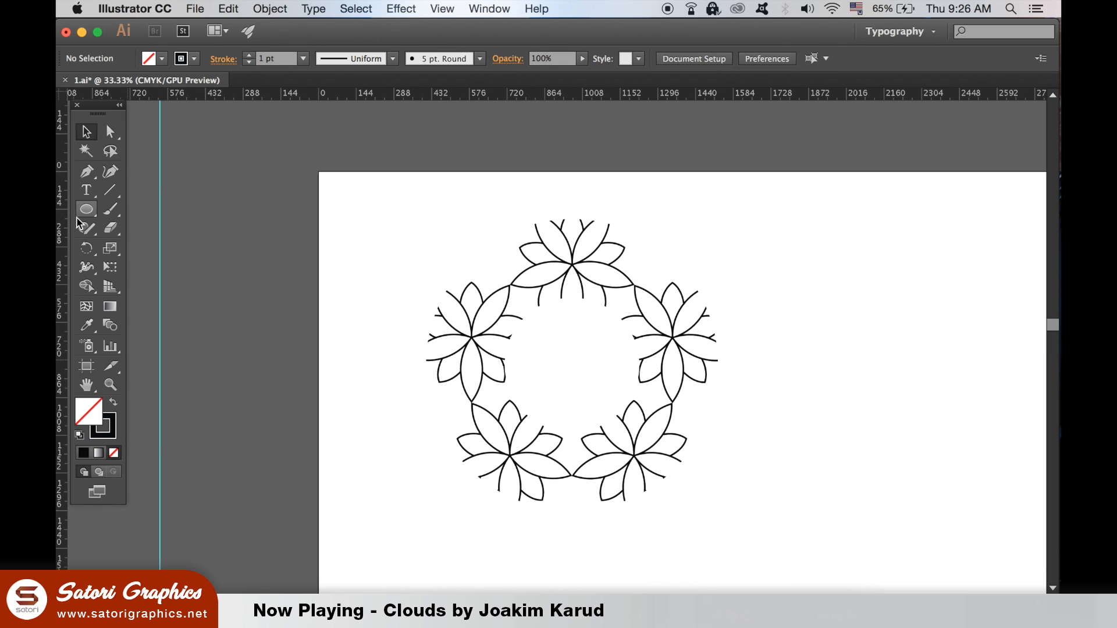
drag(810, 315, 940, 444)
click(303, 59)
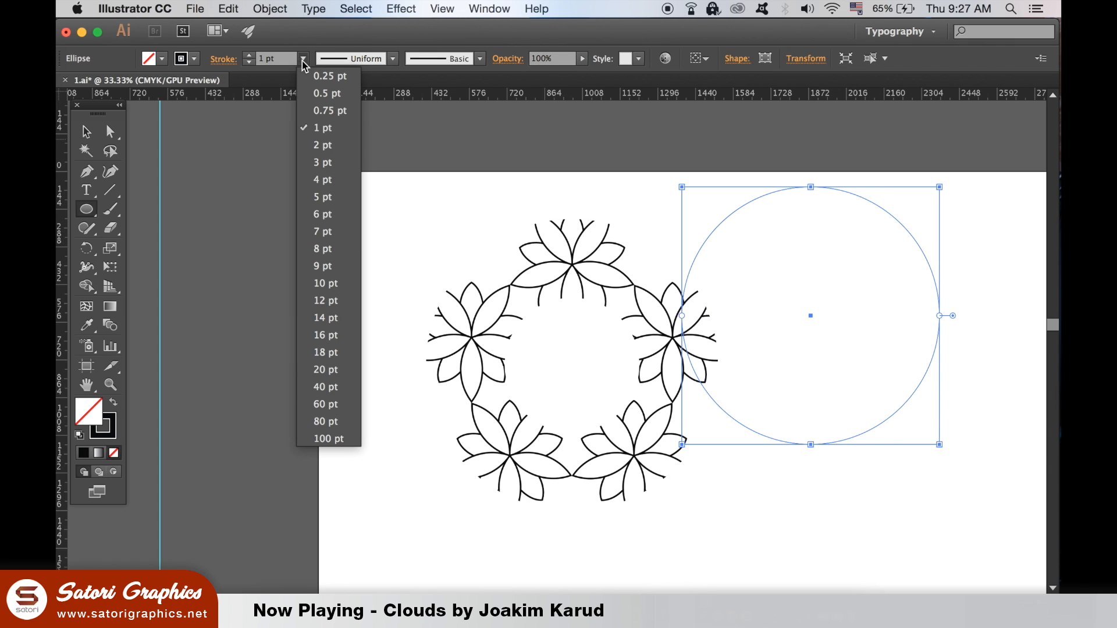
click(351, 248)
Step: Centre the 8 pt circle over the trimmed flower ring and enlarge it to meet the outer petal ends
click(86, 132)
drag(922, 252, 685, 293)
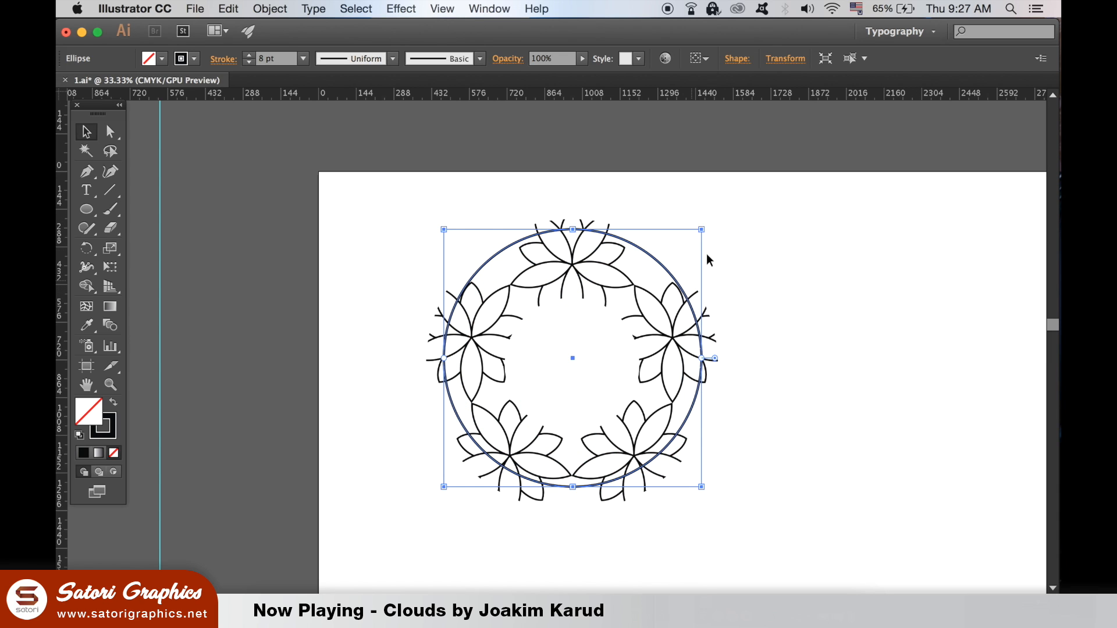
drag(701, 231, 717, 213)
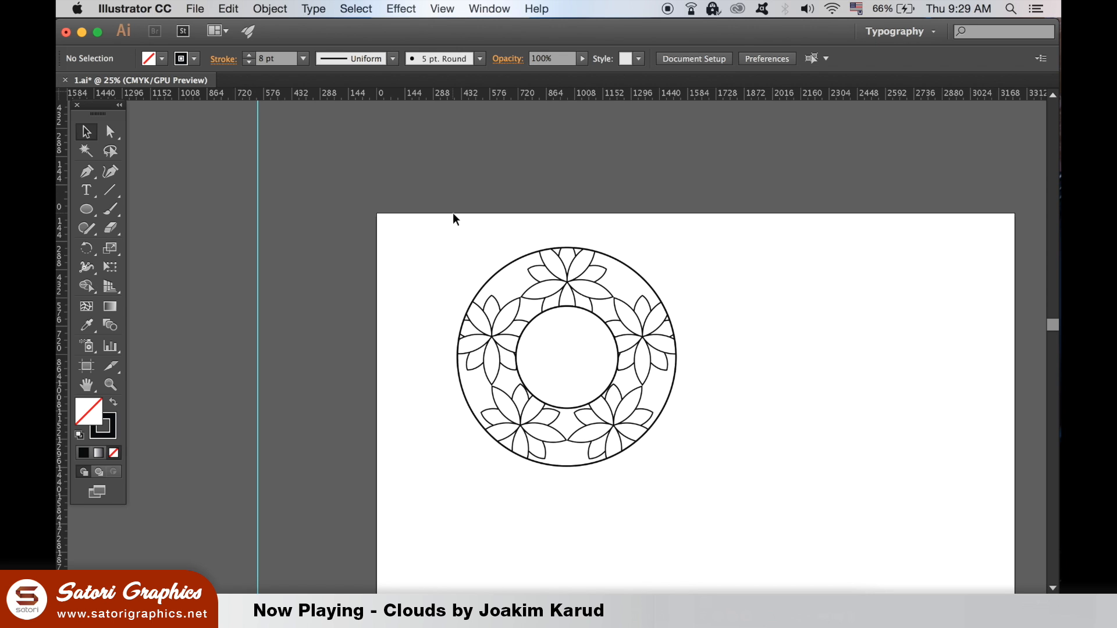
Step: Select the complete ornament, including the framing circles, and outline all of its strokes
key(super+minus)
drag(482, 239, 639, 477)
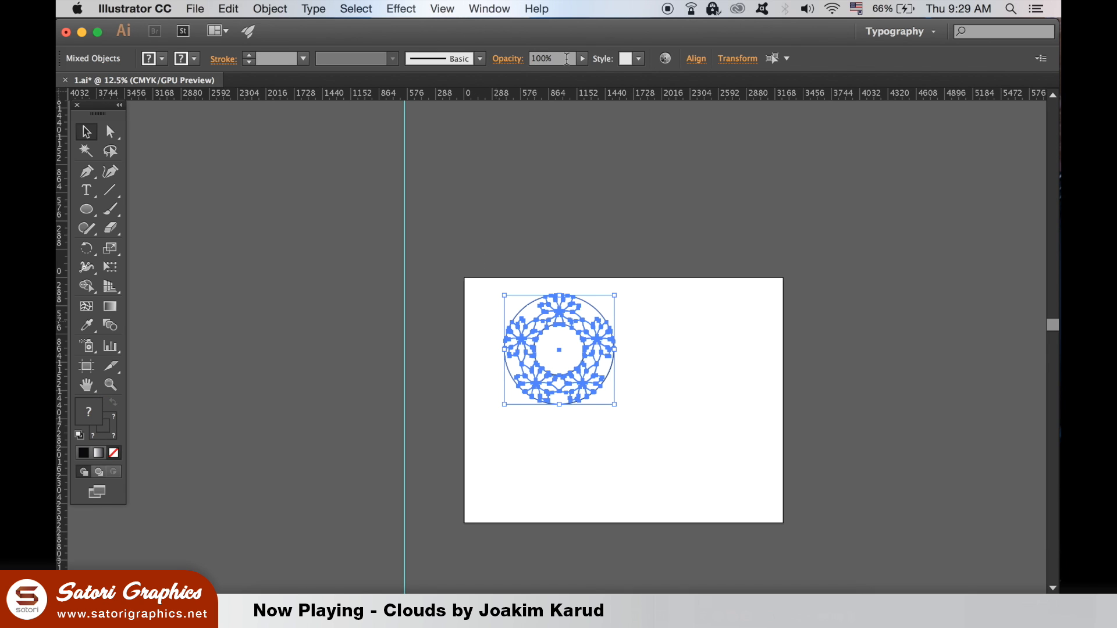
click(272, 8)
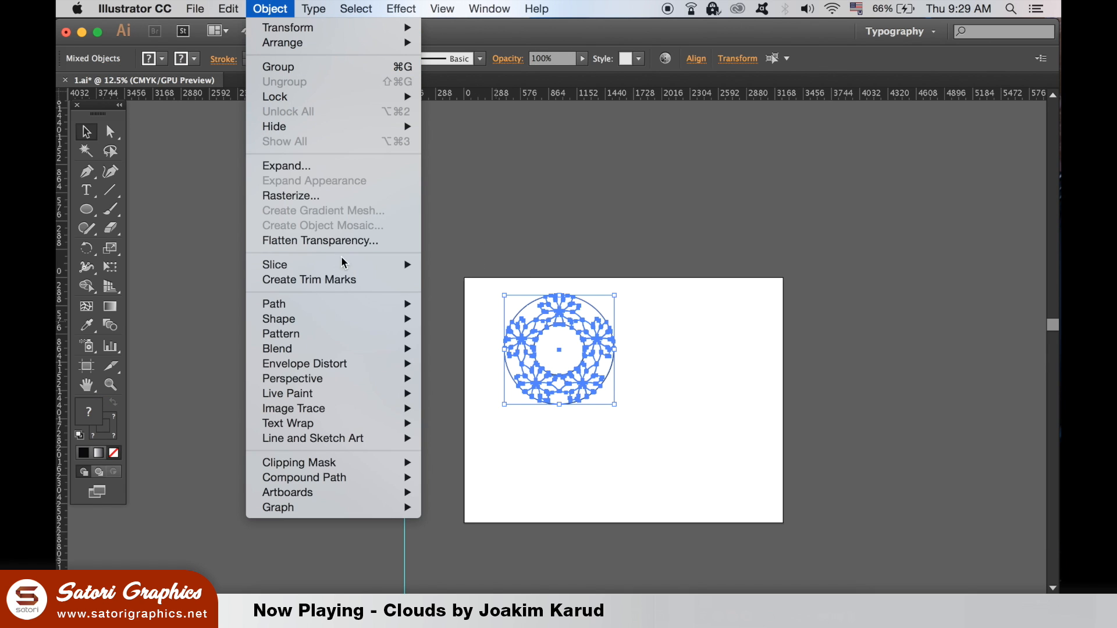
mouse_move(349, 304)
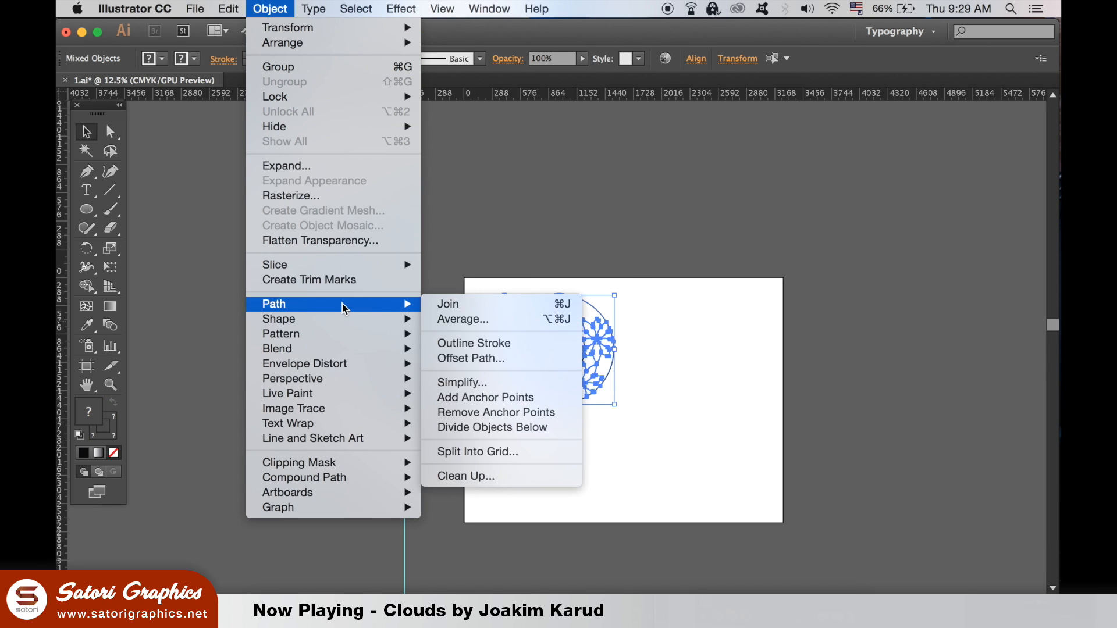
click(505, 345)
Step: Scale the outlined ornament down proportionally about its centre to about 60 percent of its size and deselect it
drag(616, 295, 602, 311)
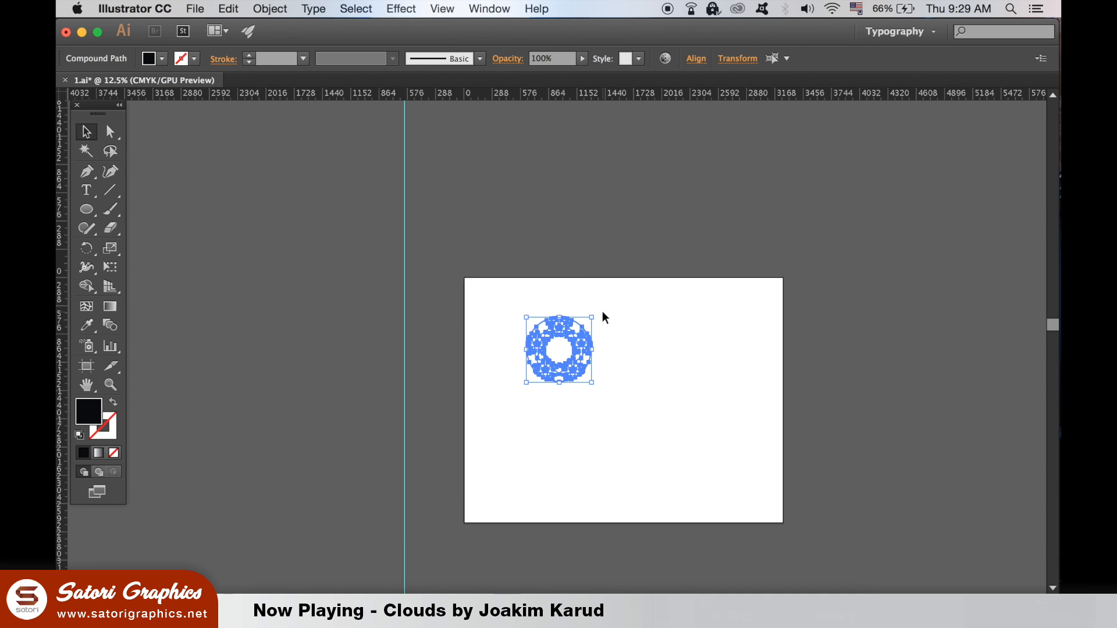
click(663, 345)
key(super+equal)
key(super+equal)
key(super+equal)
key(super+equal)
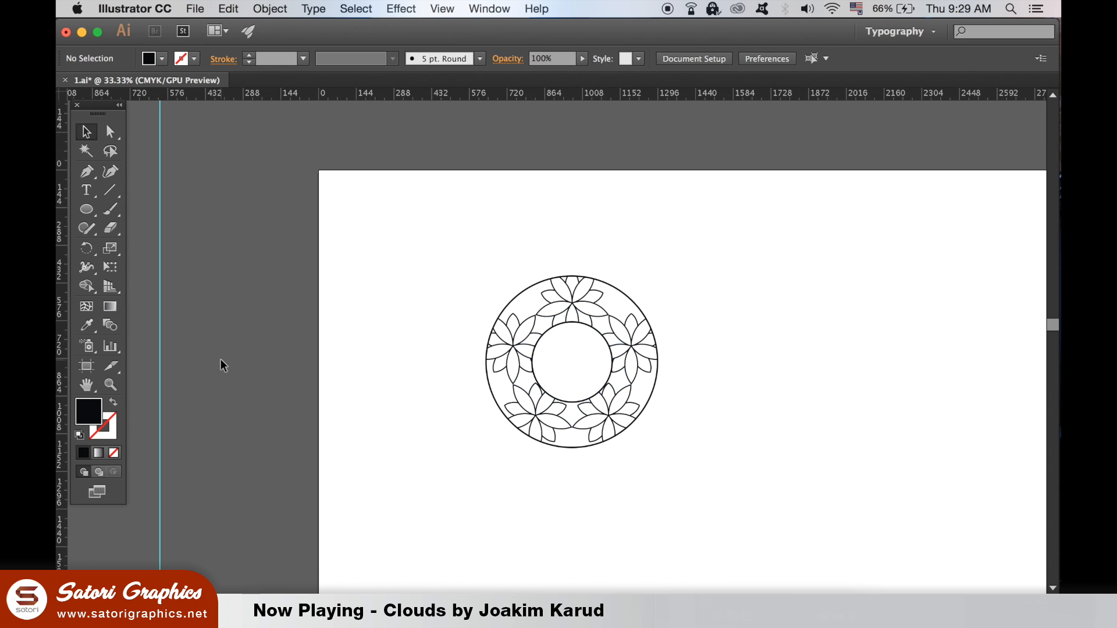
Step: Unite all parts of the ornament into a single shape with Pathfinder and deselect it
drag(453, 242, 691, 456)
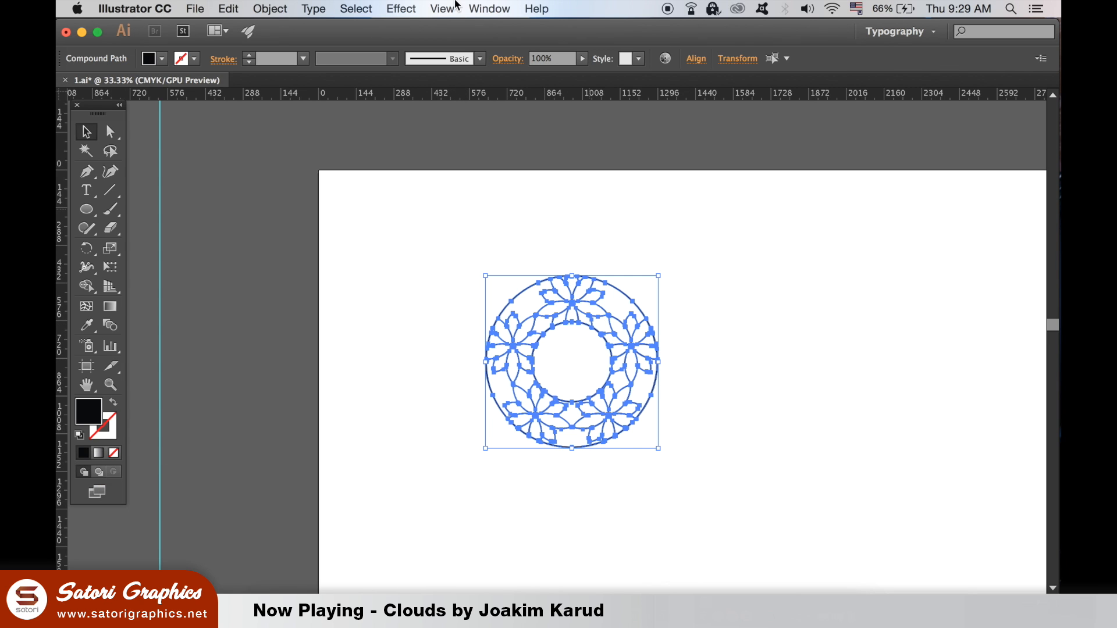
click(492, 8)
click(563, 513)
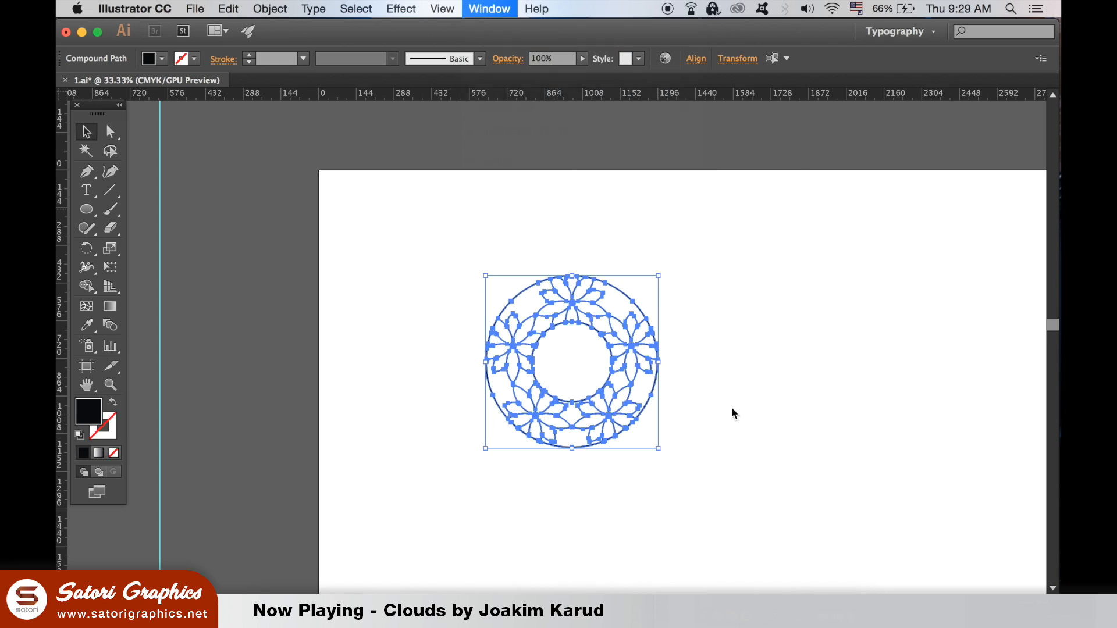
click(599, 163)
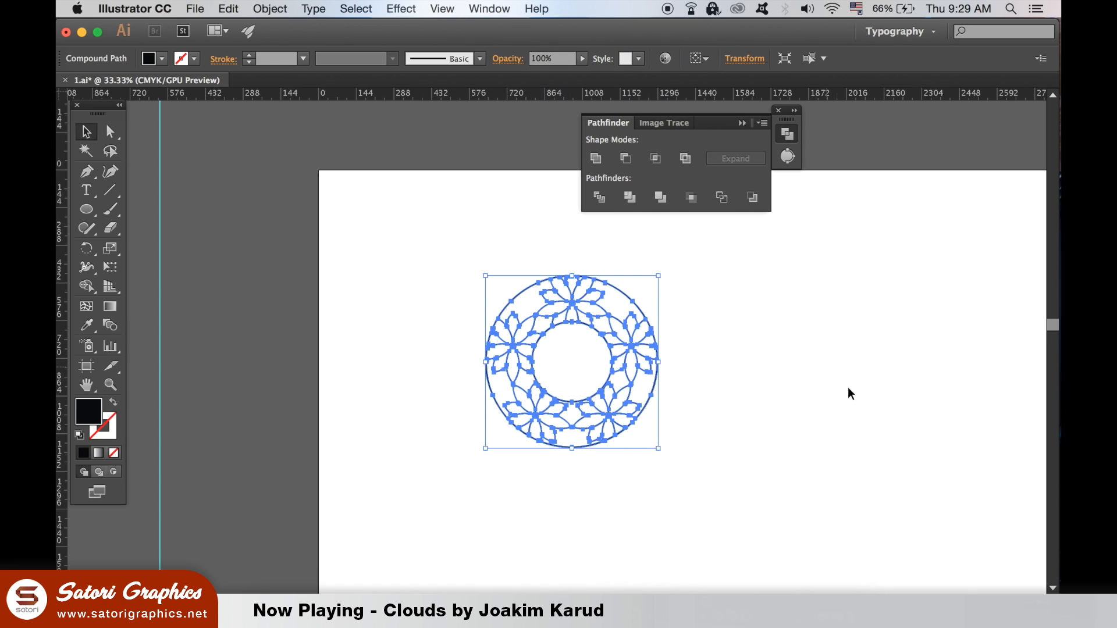
click(826, 371)
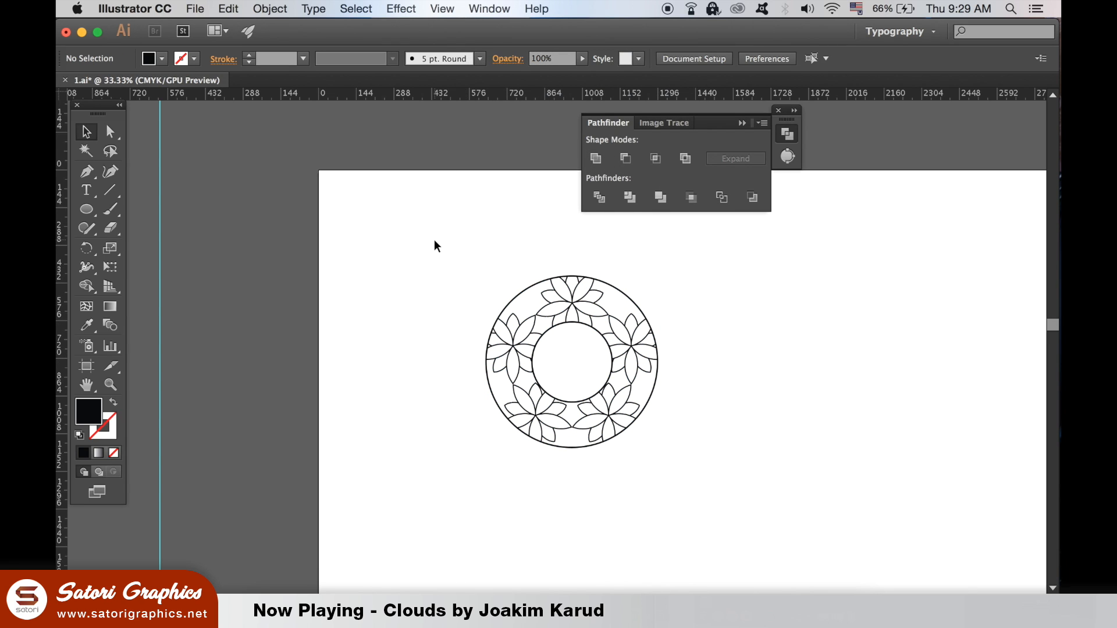
Step: Fill the whole ornament with a linear gradient and set the gradient's starting colour to light green
drag(437, 246, 719, 474)
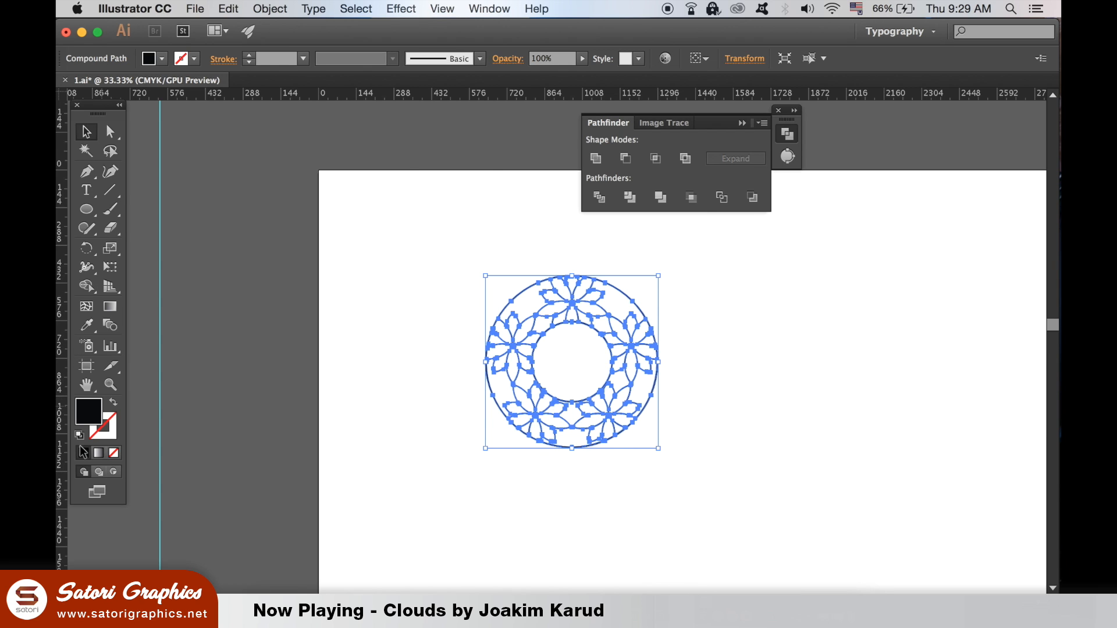
click(98, 450)
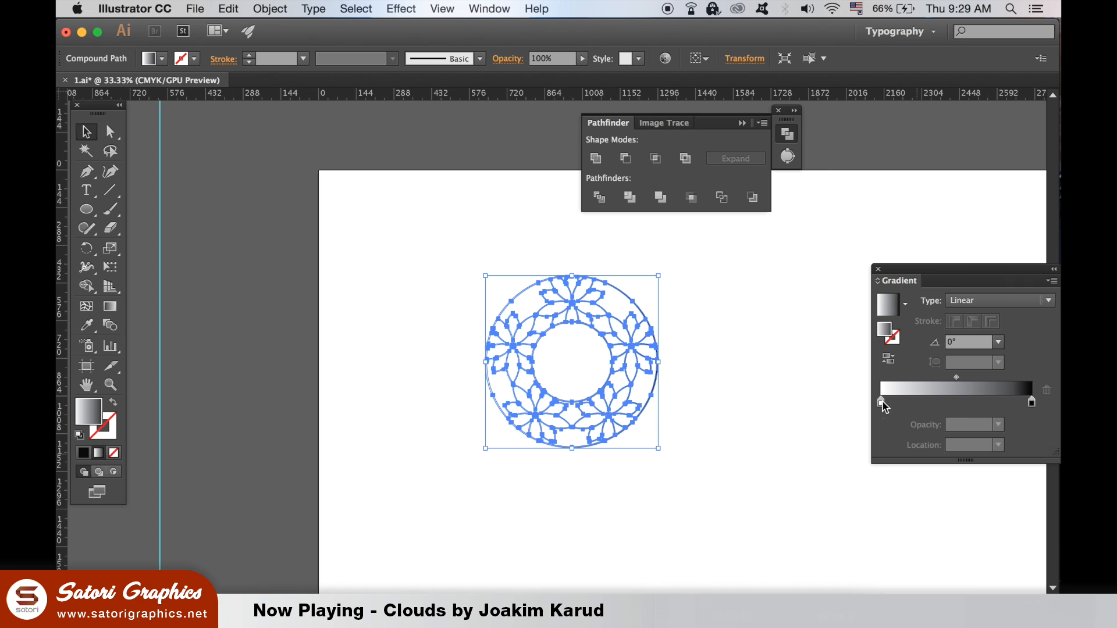
double_click(882, 402)
click(827, 485)
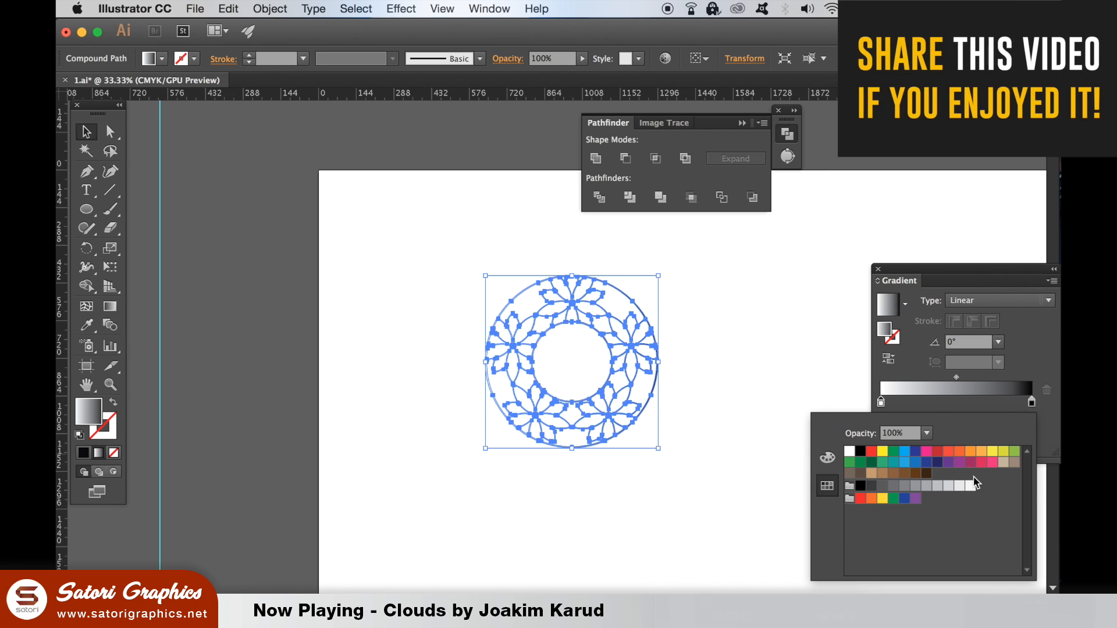
click(1015, 457)
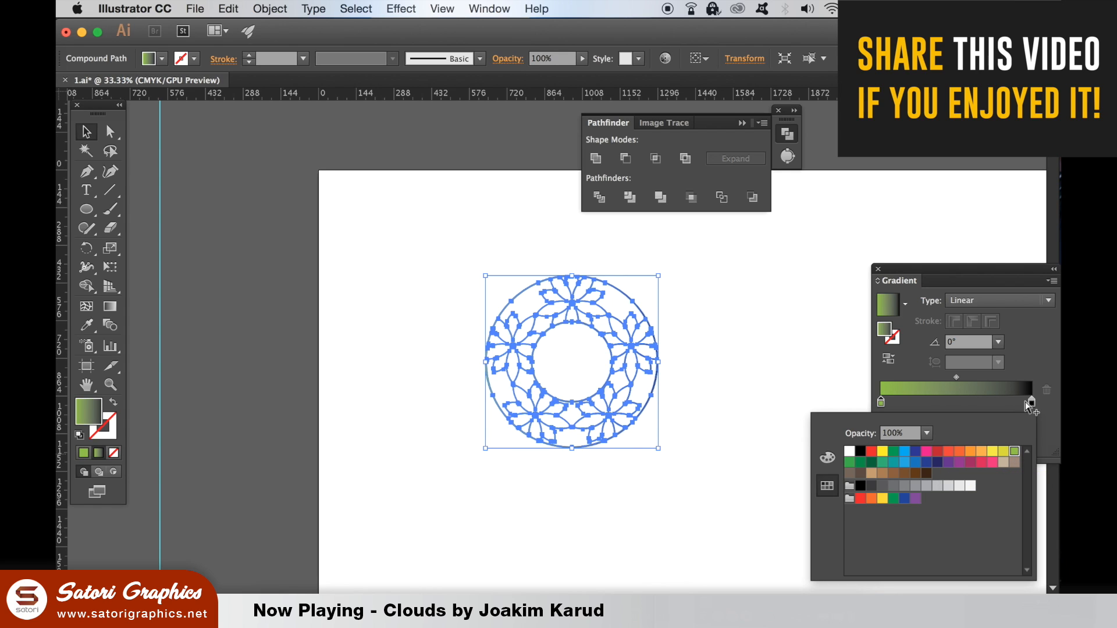
Step: Set the end colour of the ornament's gradient to bright blue and deselect the artwork
click(1032, 403)
double_click(1032, 403)
click(906, 454)
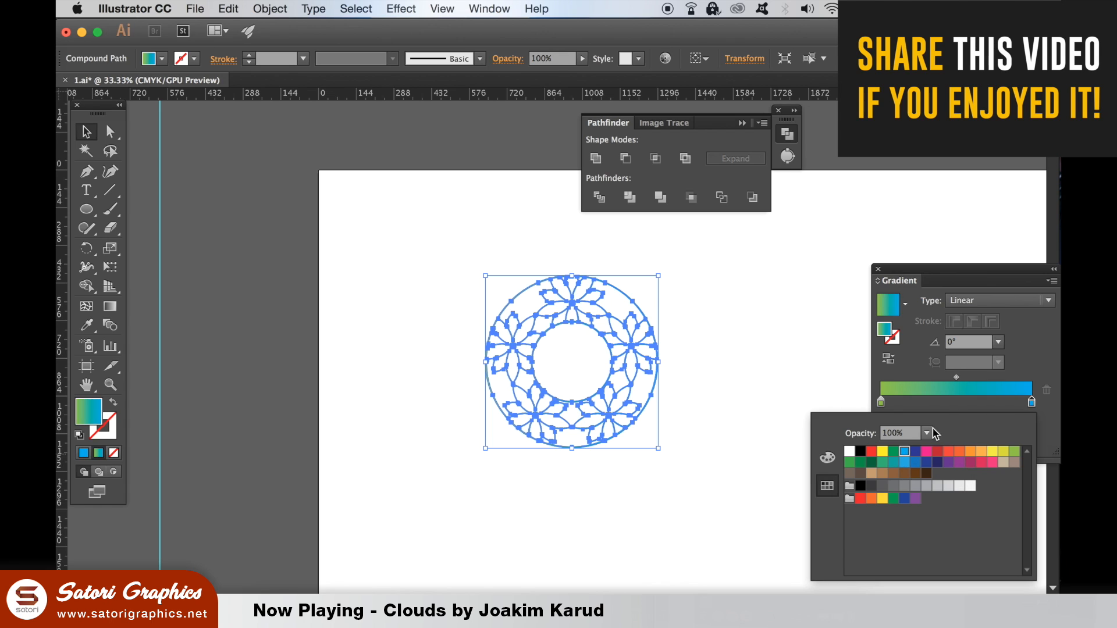
click(766, 332)
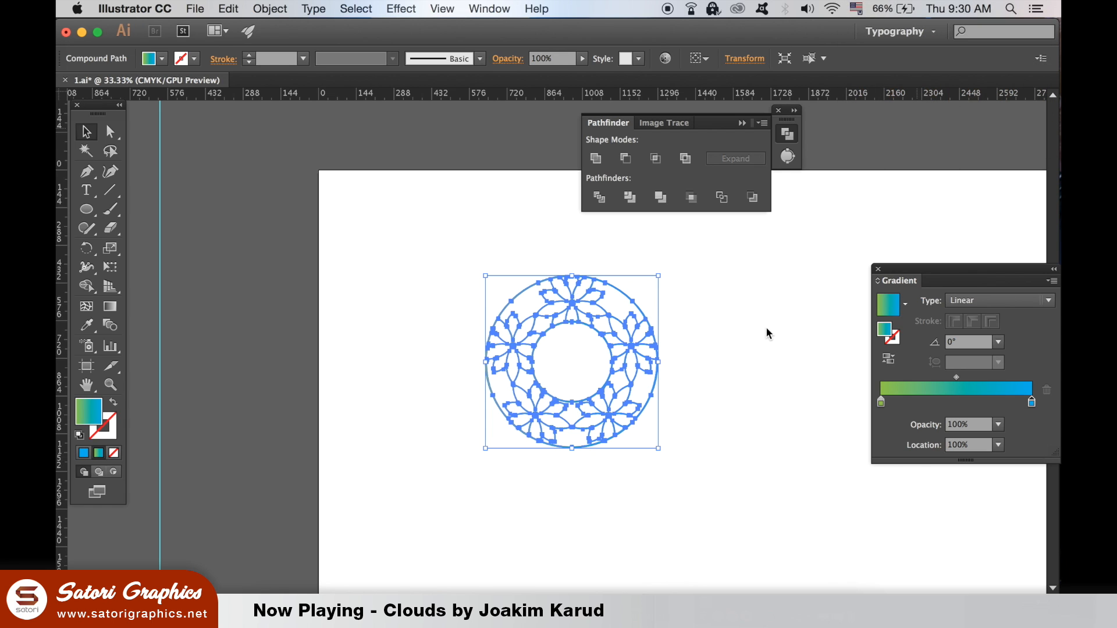
click(768, 333)
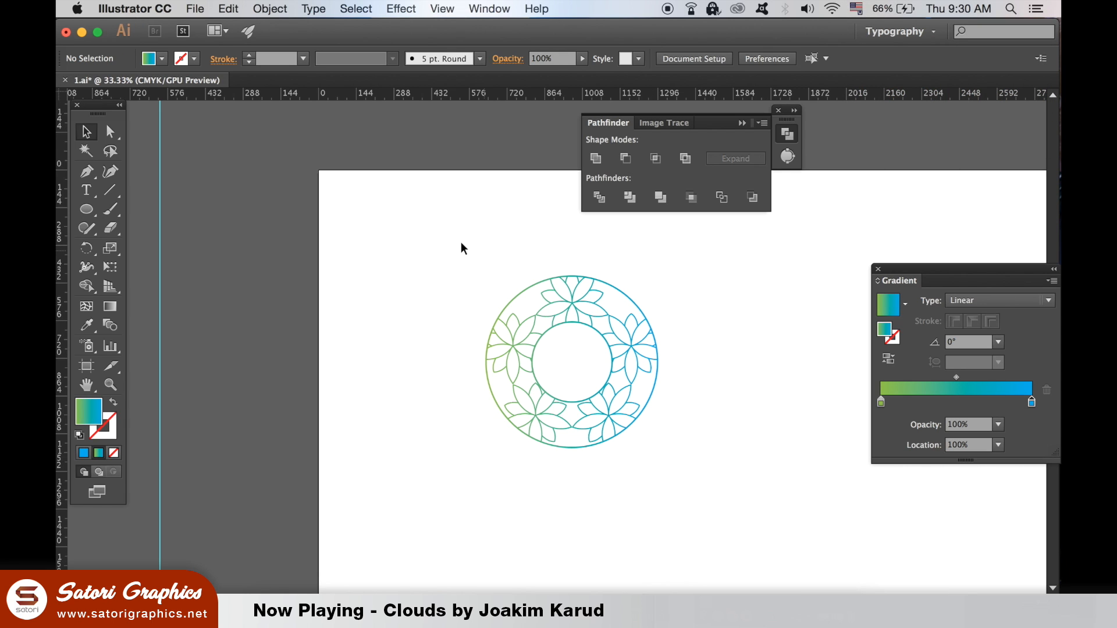